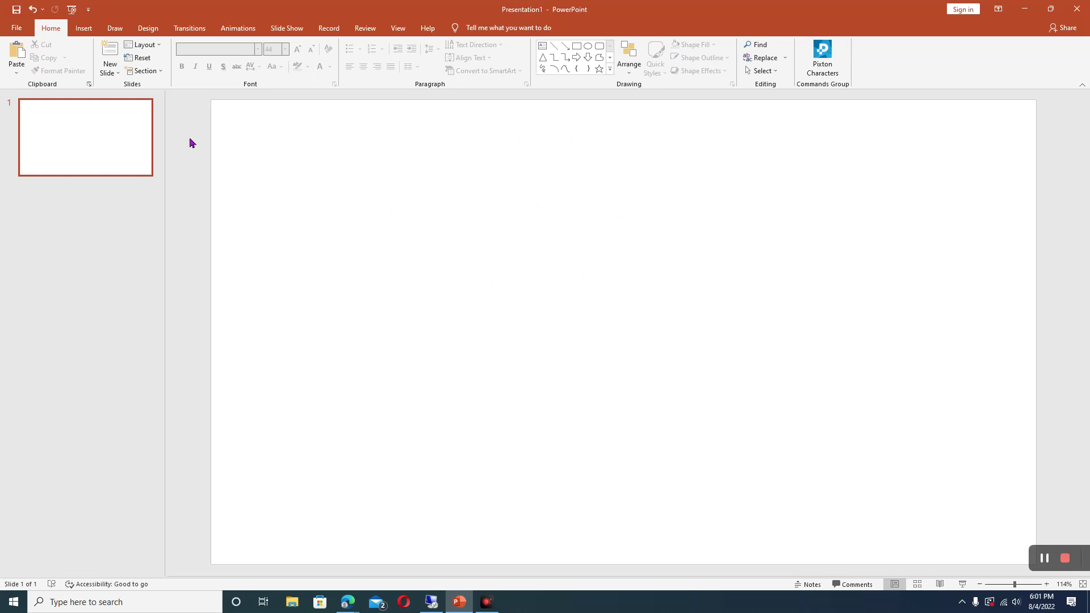
# Glance at the slide layouts without adding a slide, then open the SmartArt gallery from Insert
pyautogui.click(110, 71)
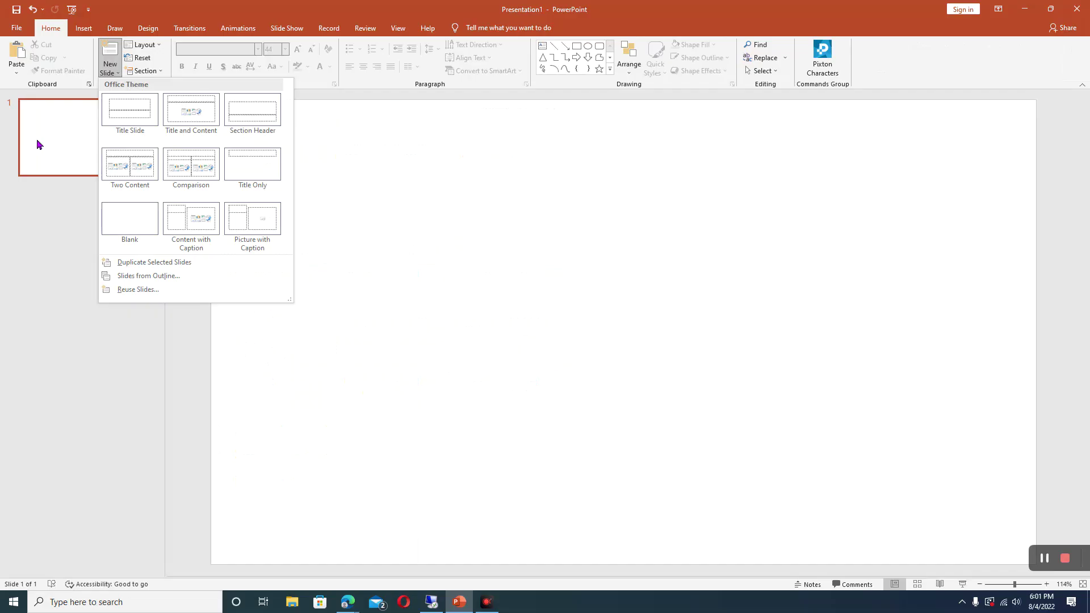
pyautogui.click(226, 151)
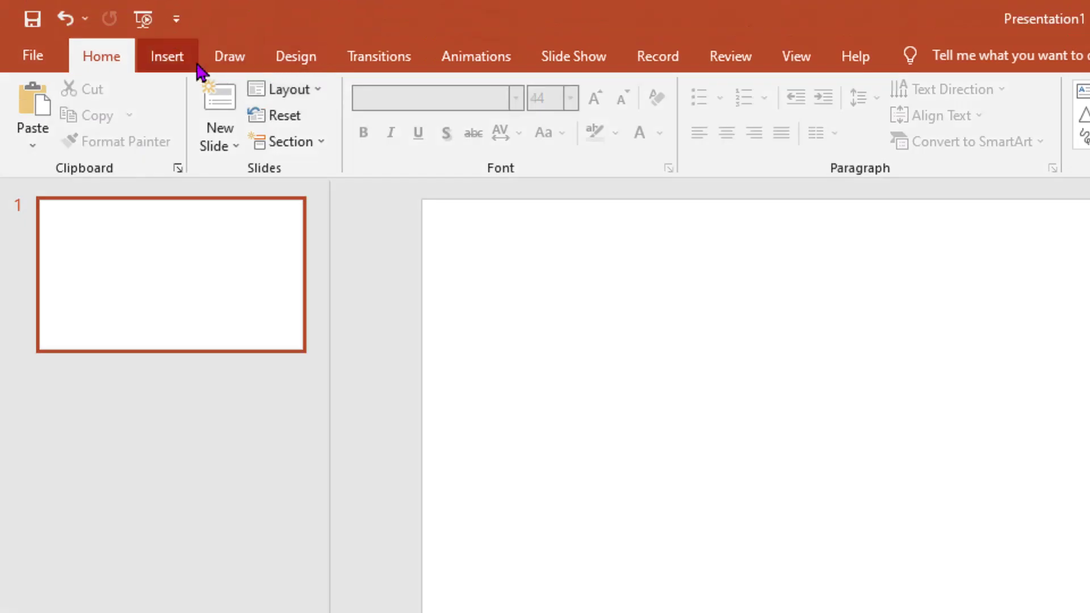
pyautogui.click(170, 57)
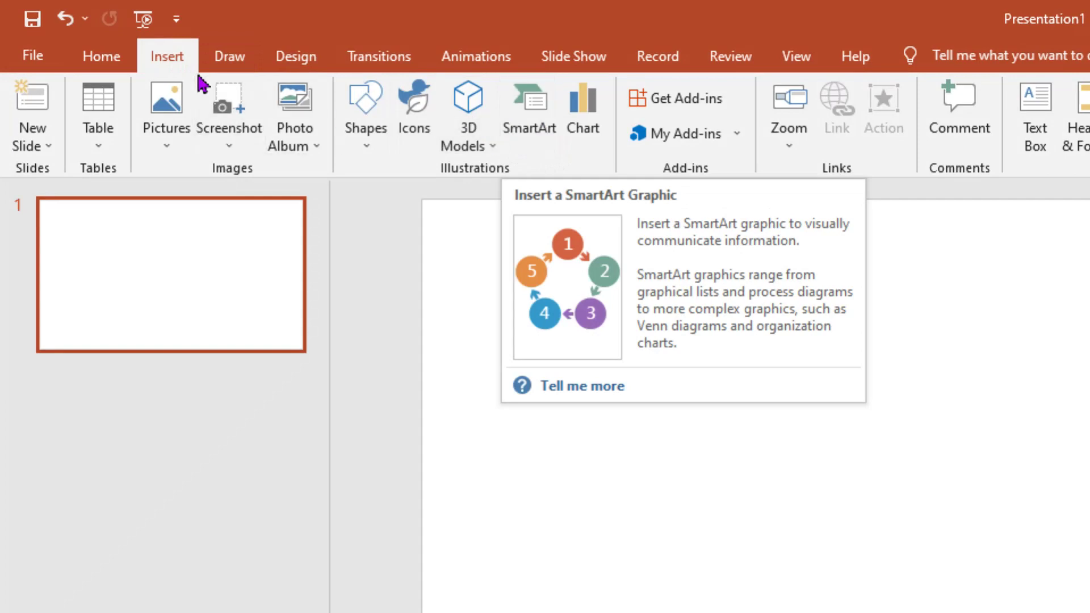
pyautogui.click(542, 126)
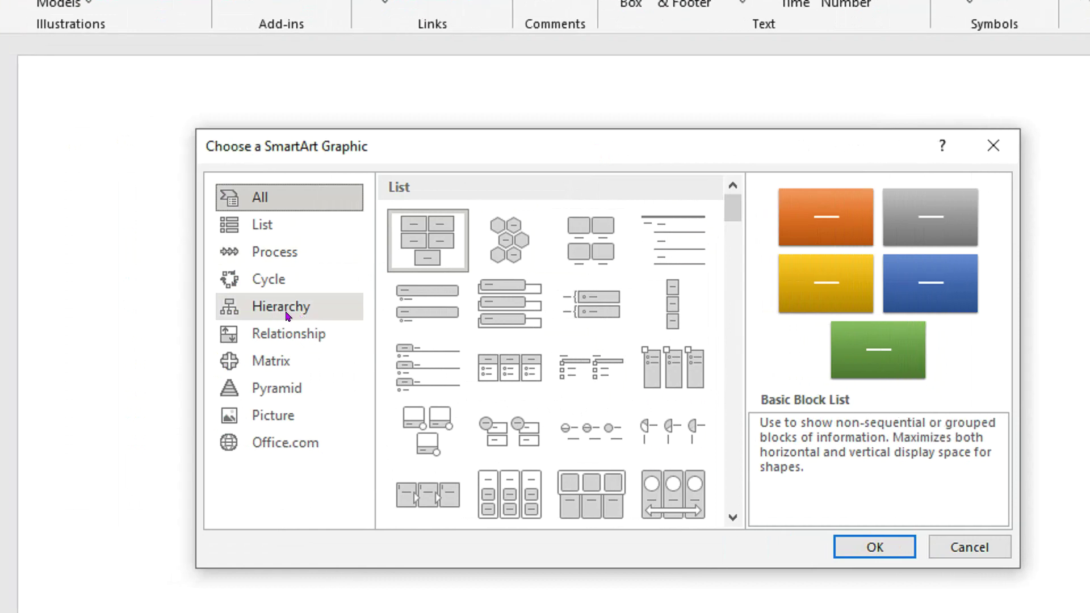
# Insert an Organization Chart from the Hierarchy category of the SmartArt dialog
pyautogui.click(287, 312)
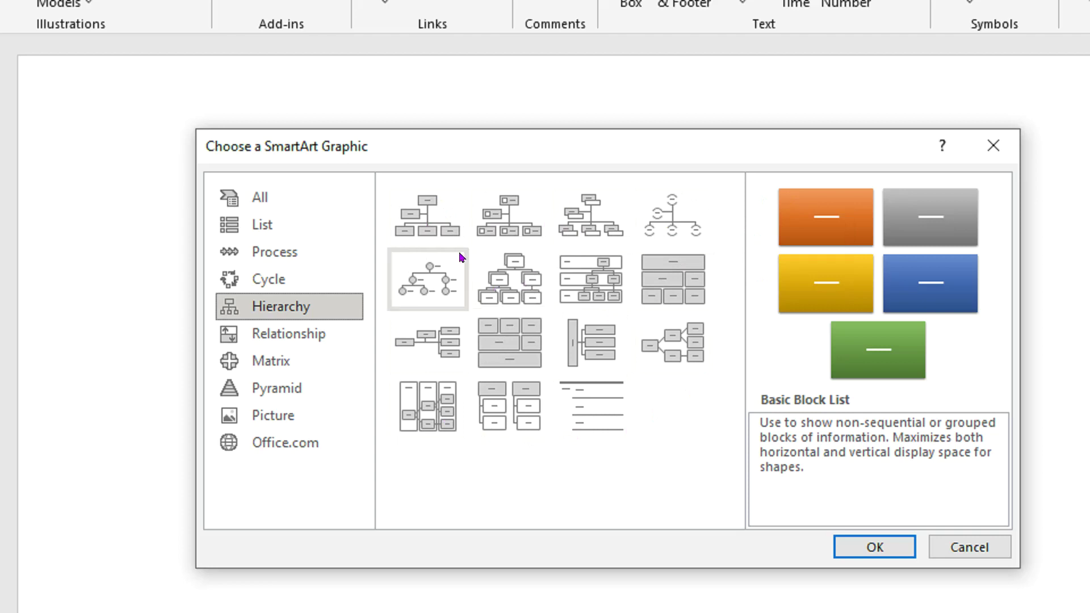
pyautogui.click(434, 227)
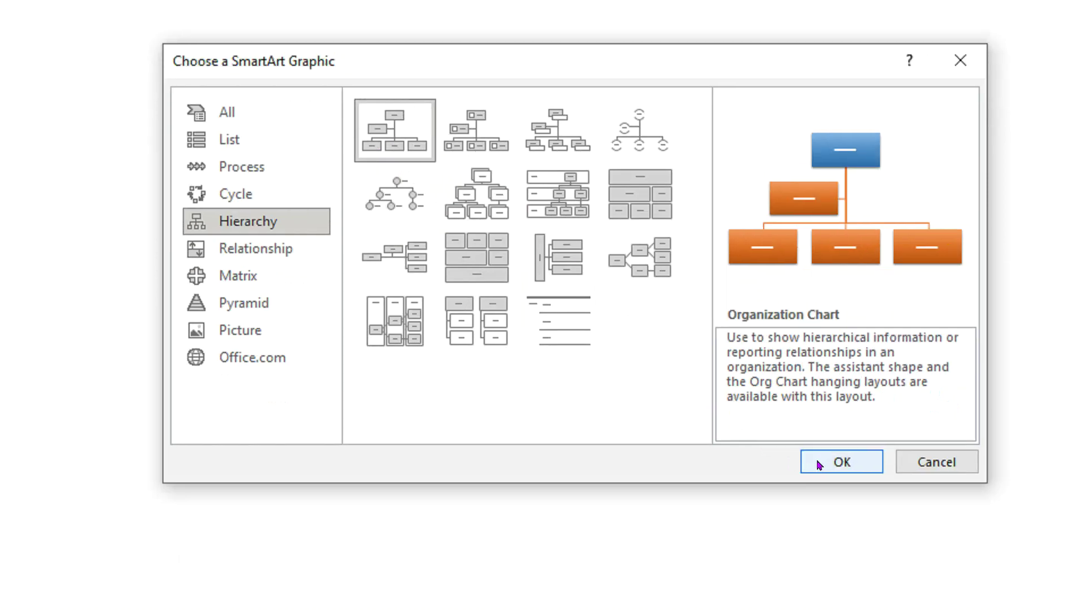
pyautogui.click(816, 457)
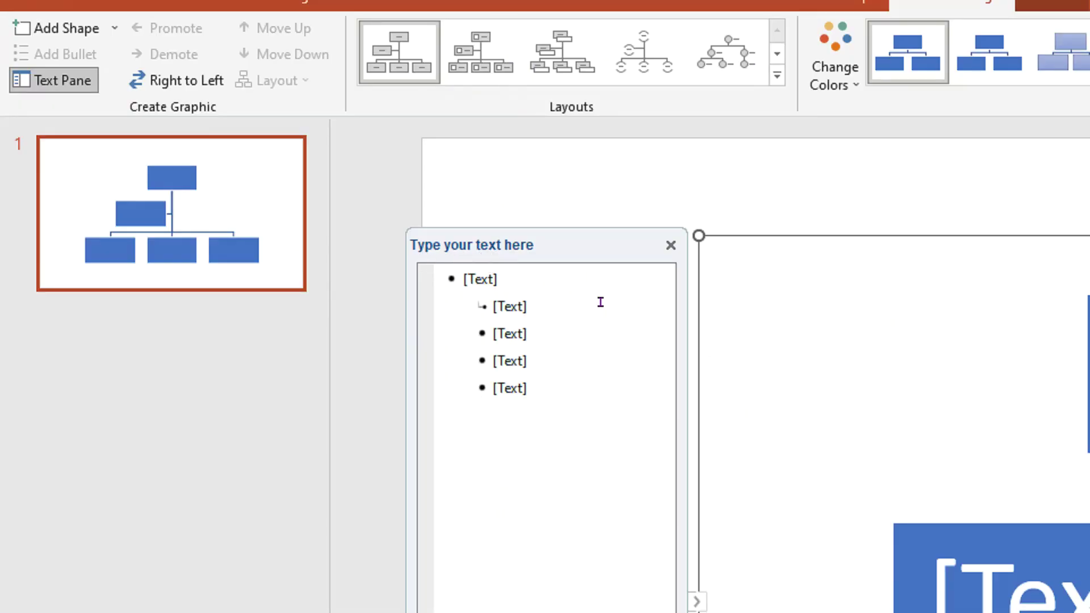
# Type KEPALA CABANG, SEKRETARIS and MANAGER PEMASARAN into the first three text-pane bullets
pyautogui.click(527, 267)
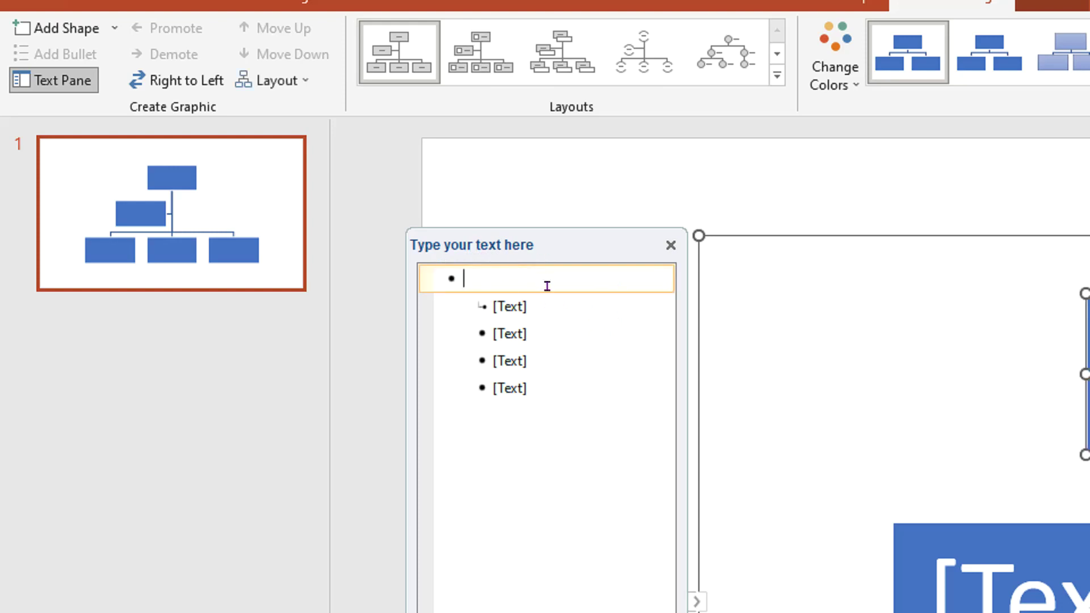
pyautogui.write('KEPA')
pyautogui.write('LA')
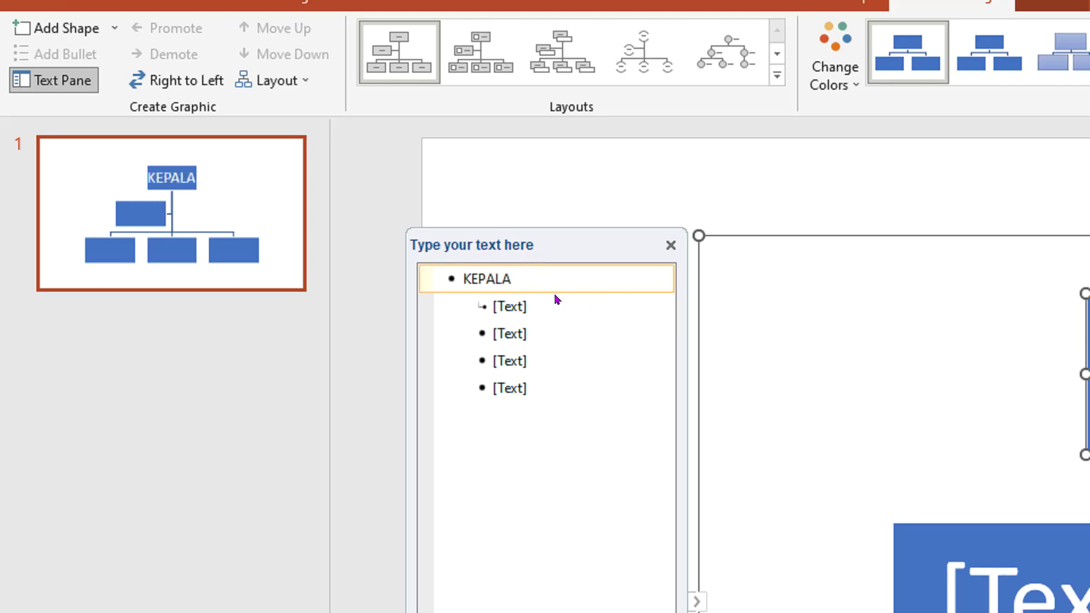
pyautogui.write(' CABANG')
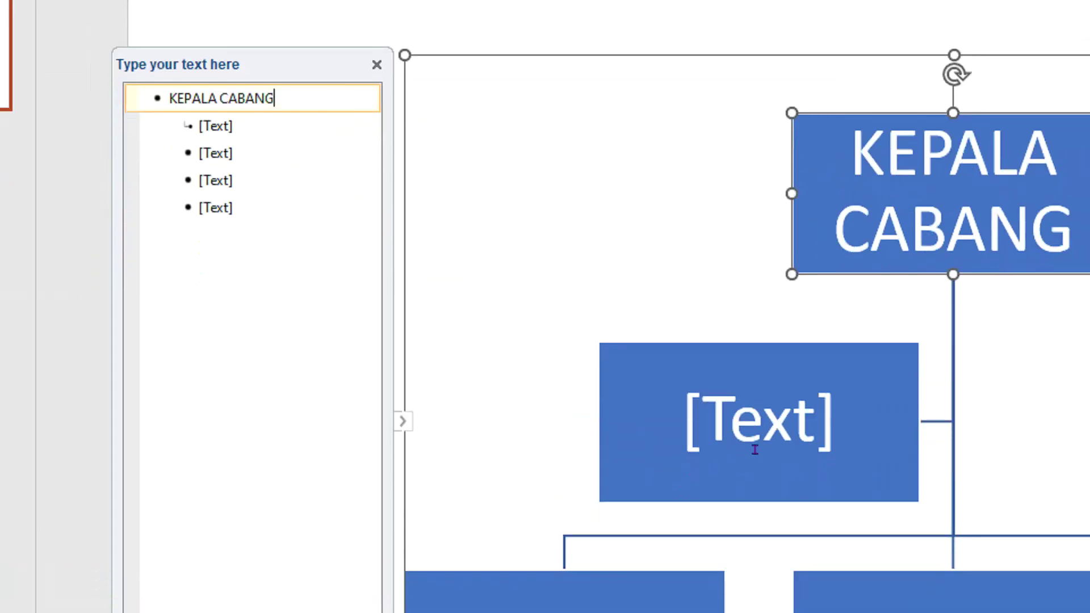
pyautogui.click(269, 126)
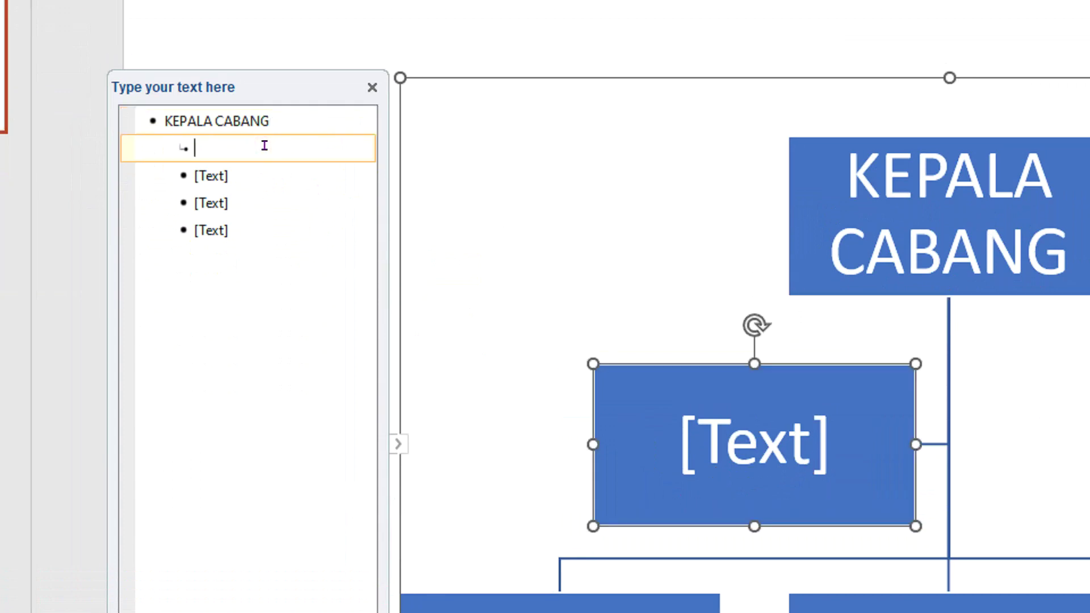
pyautogui.write('SEKRE')
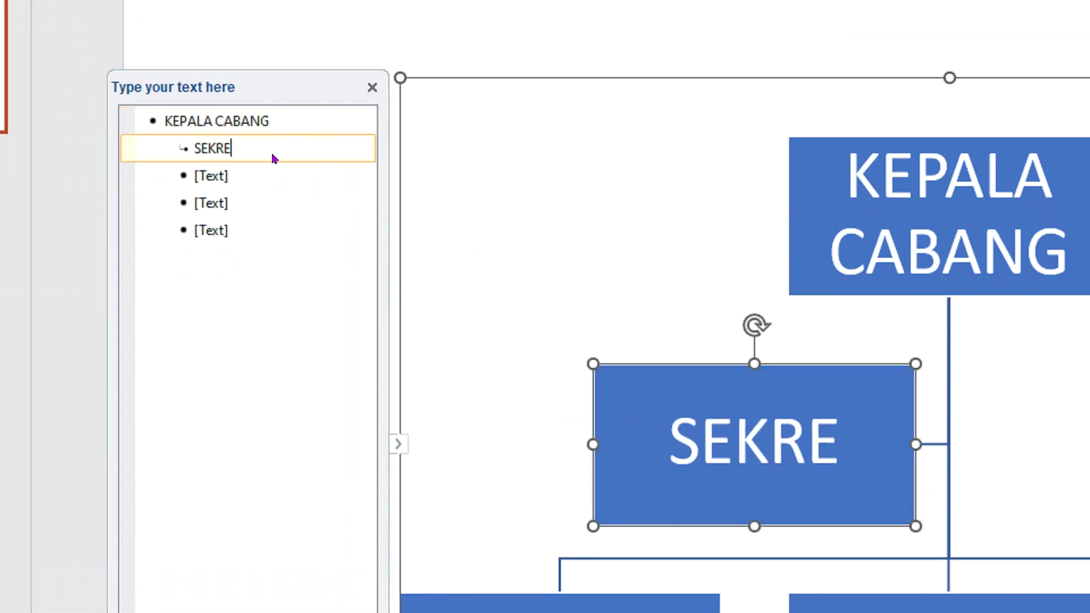
pyautogui.write('TARIS')
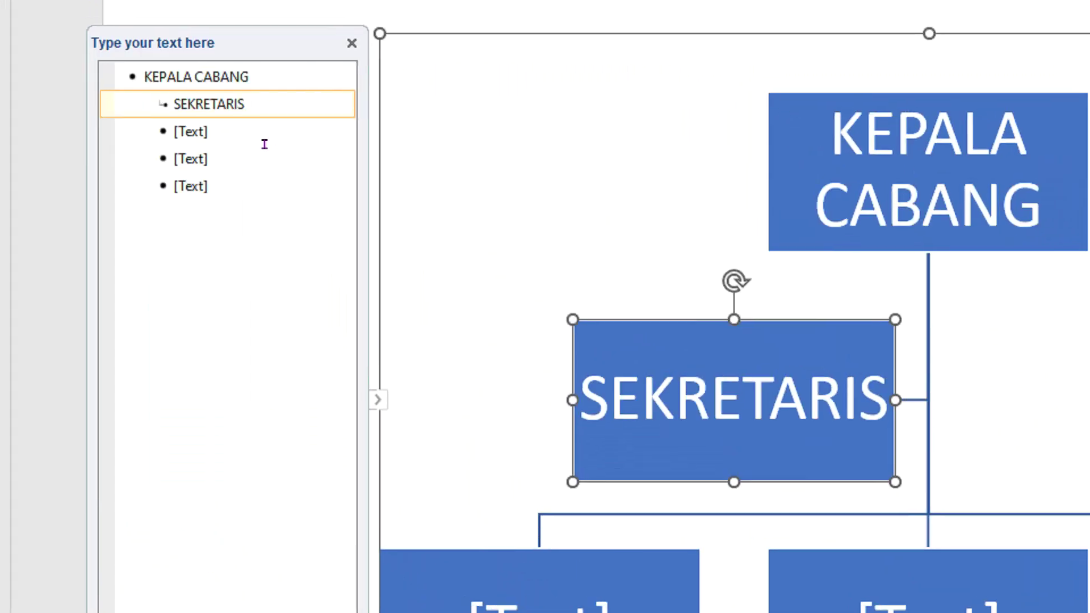
pyautogui.click(265, 159)
pyautogui.click(264, 145)
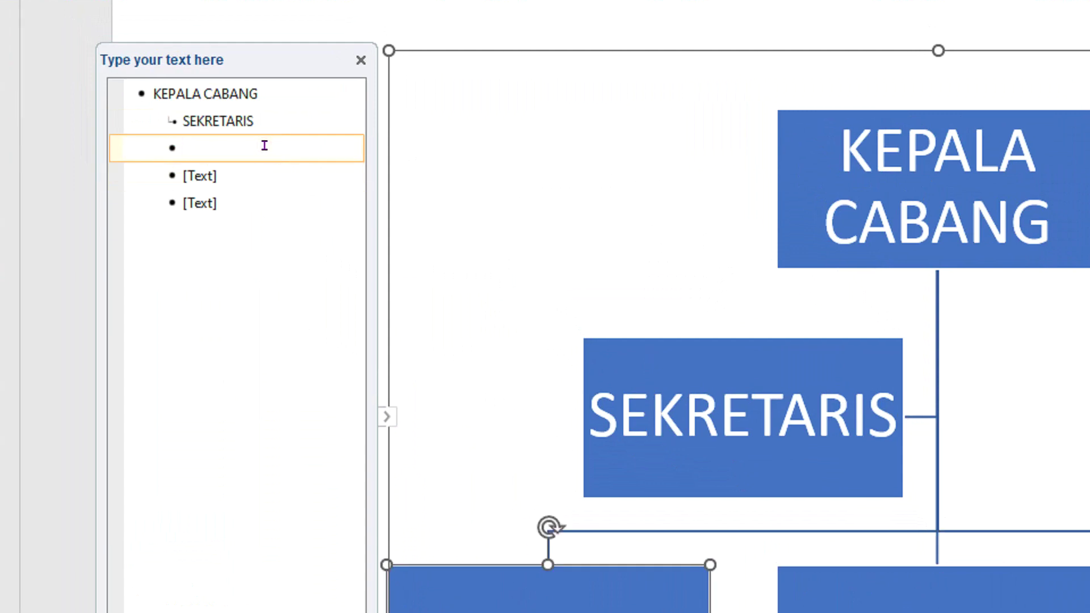
pyautogui.write('MANAGER ')
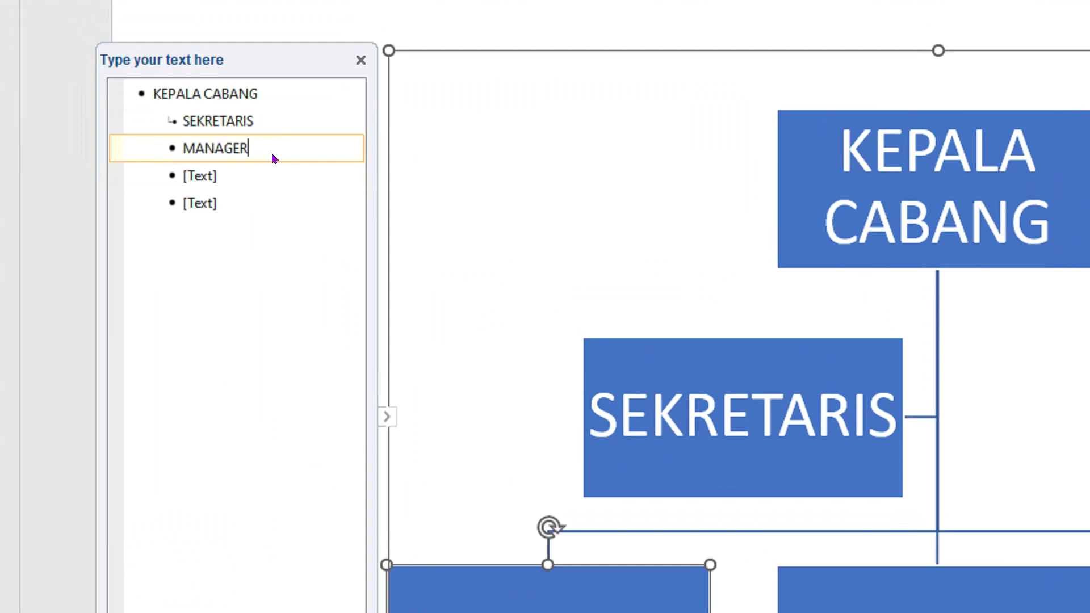
pyautogui.write('PEMASA')
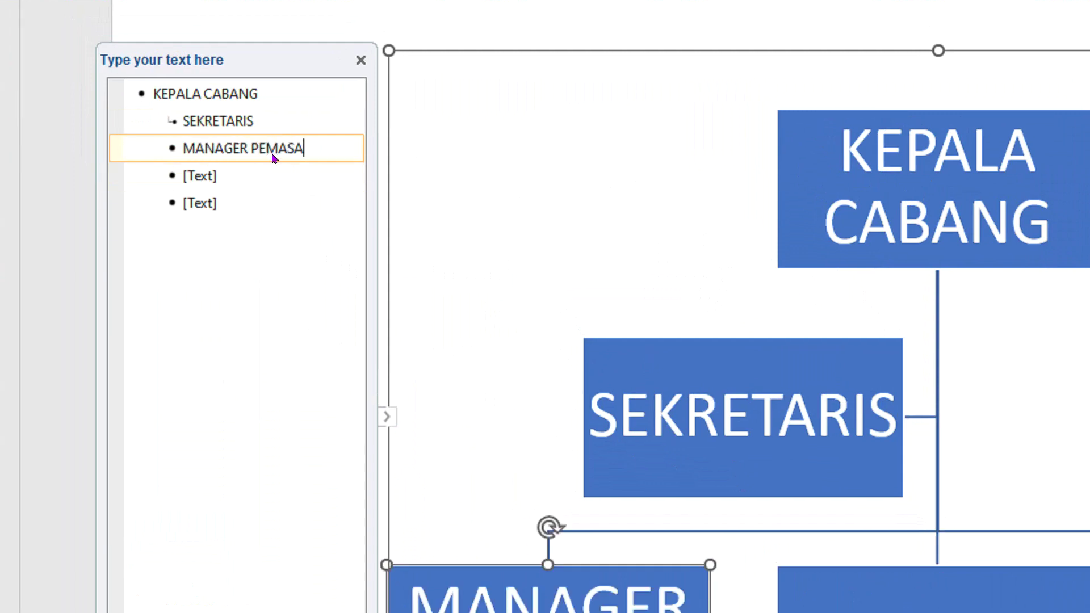
pyautogui.write('RA')
pyautogui.write('N')
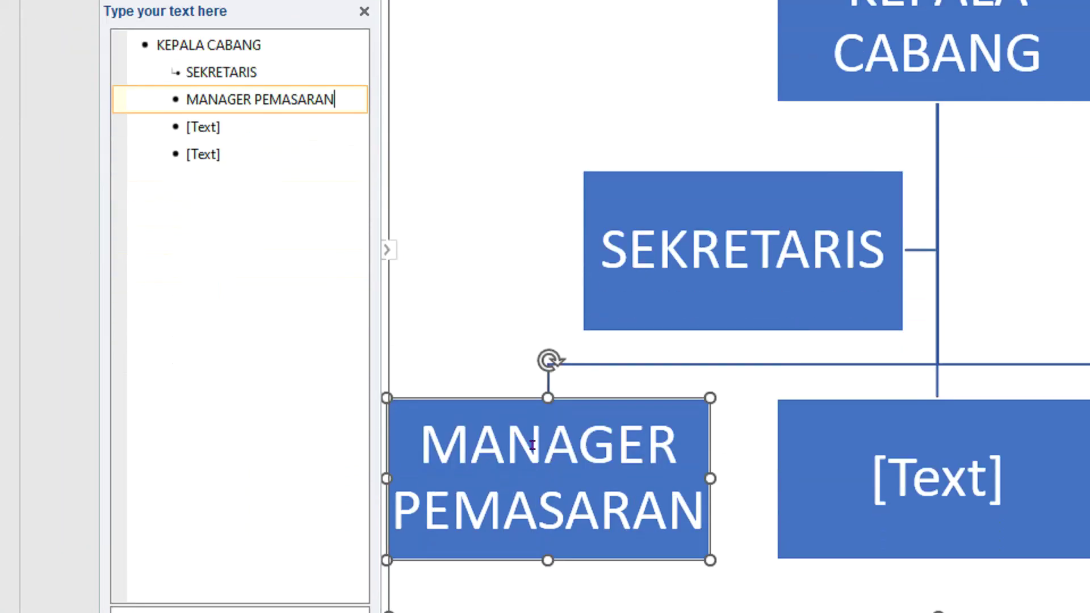
pyautogui.click(264, 127)
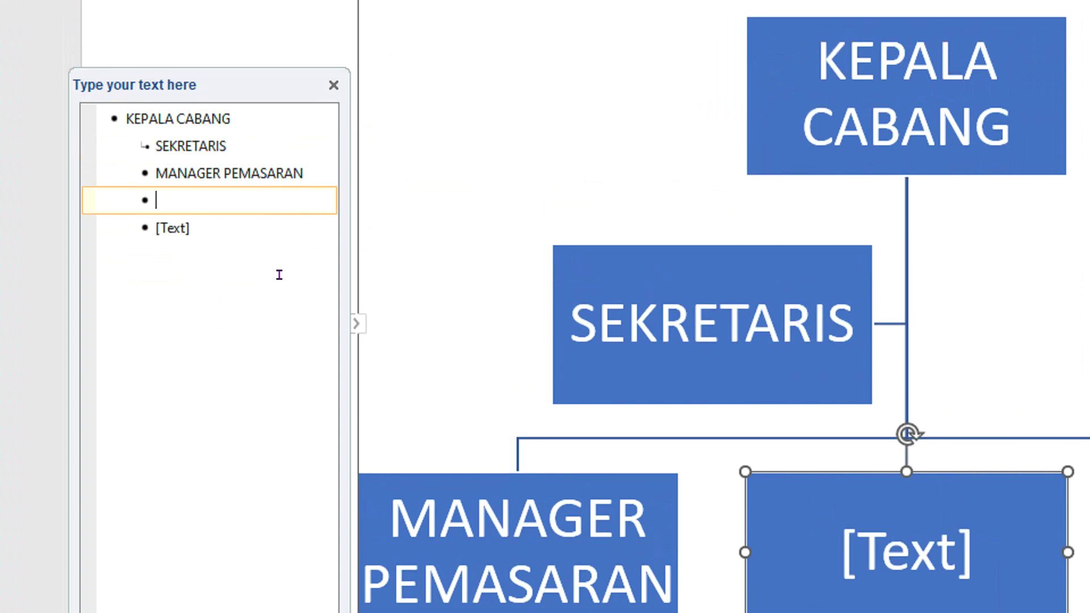
# Label MANAGER PRODUKSI and MANAGER KEUANGAN, move the text pane aside, and add a new bullet
pyautogui.write('MAN')
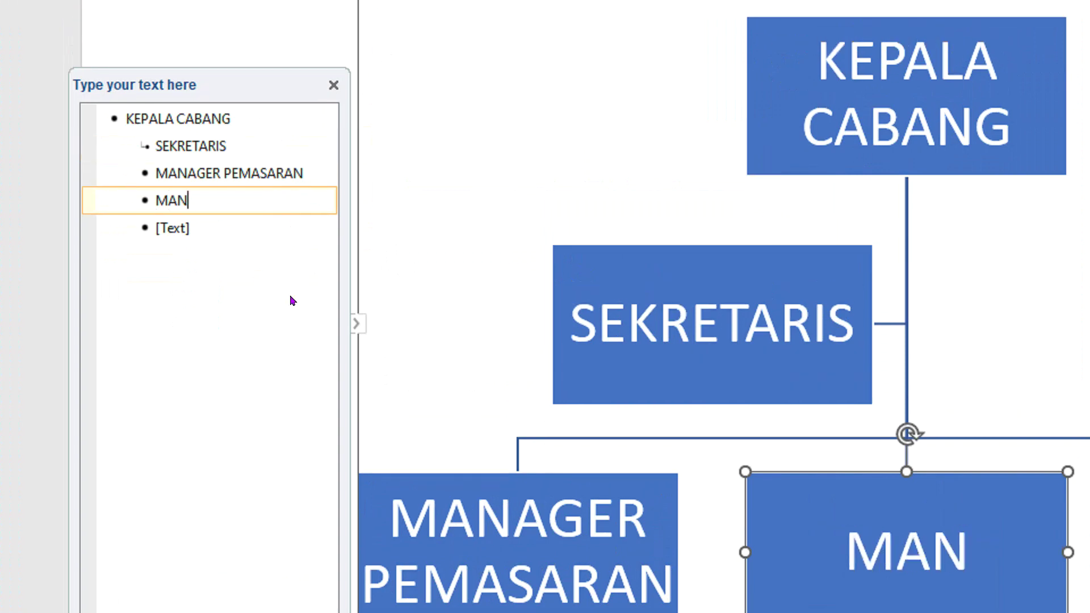
pyautogui.write('AGER PRO')
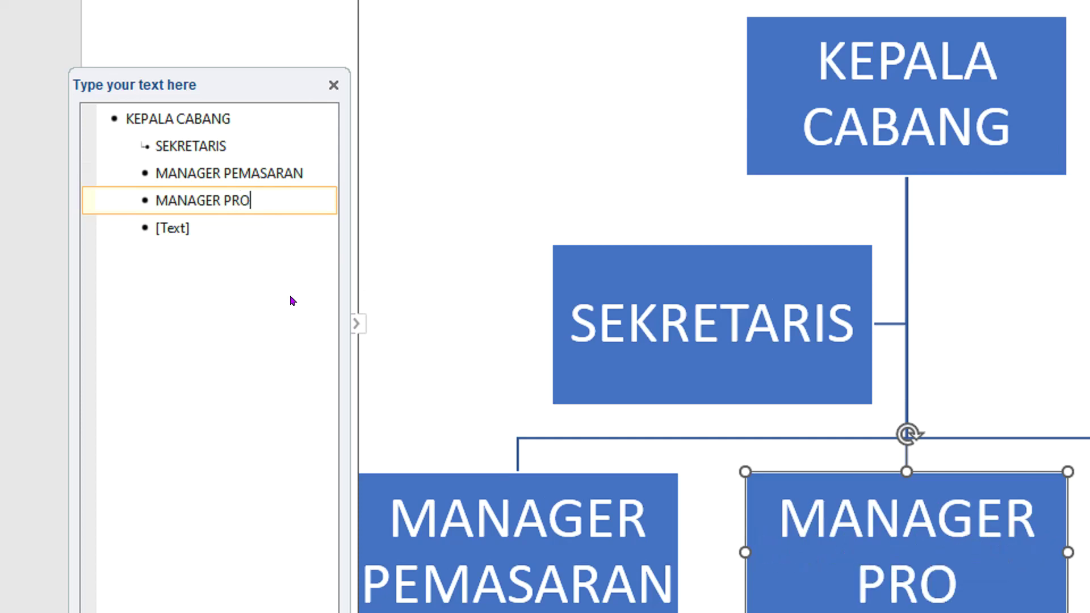
pyautogui.write('DUKSI')
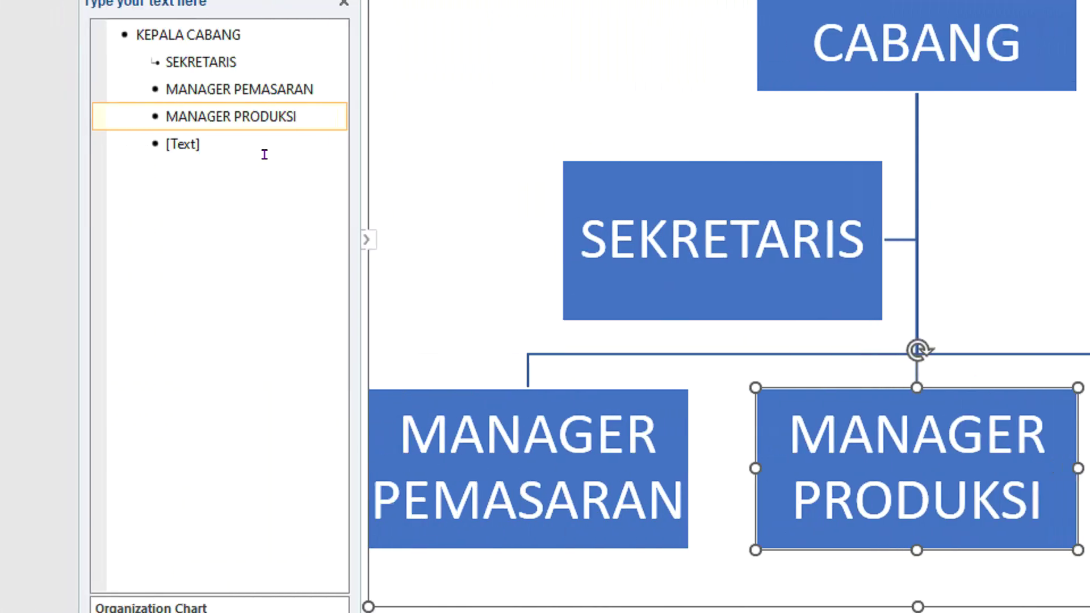
pyautogui.click(230, 145)
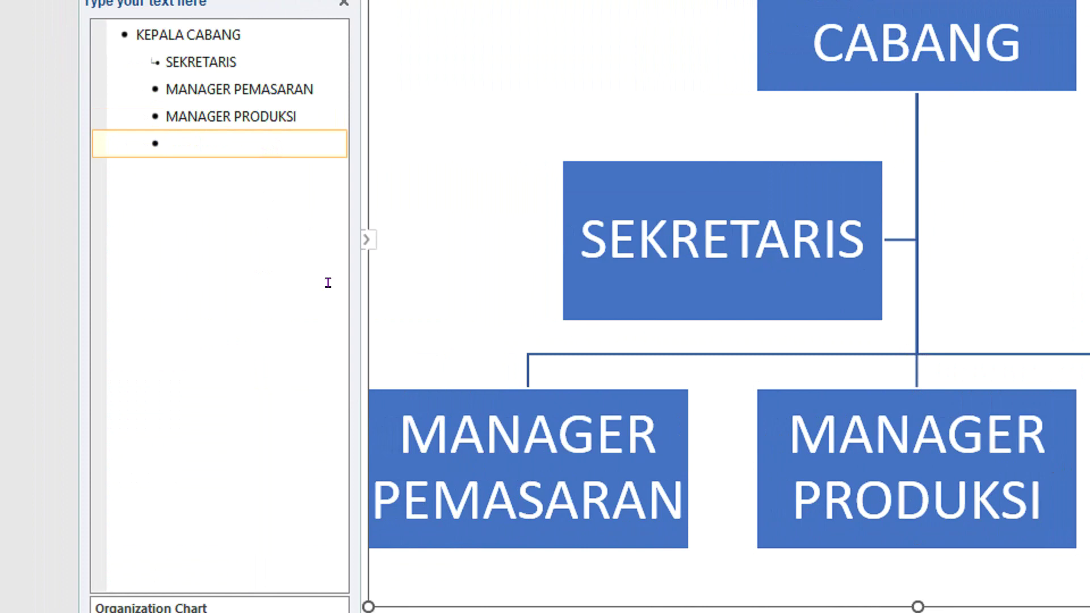
pyautogui.write('MANAGER')
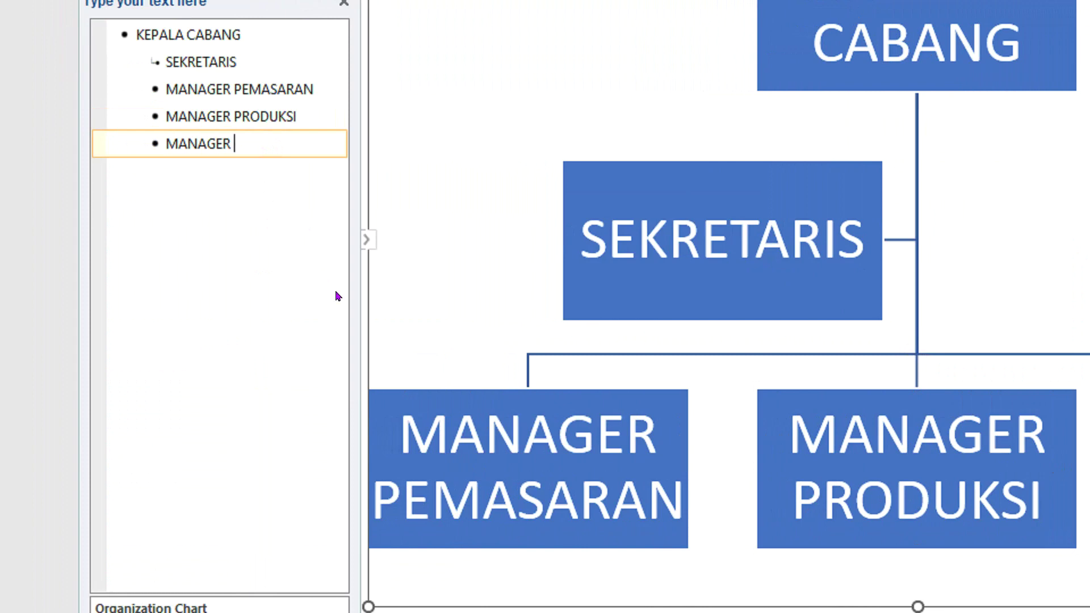
pyautogui.write('KEUANGAN')
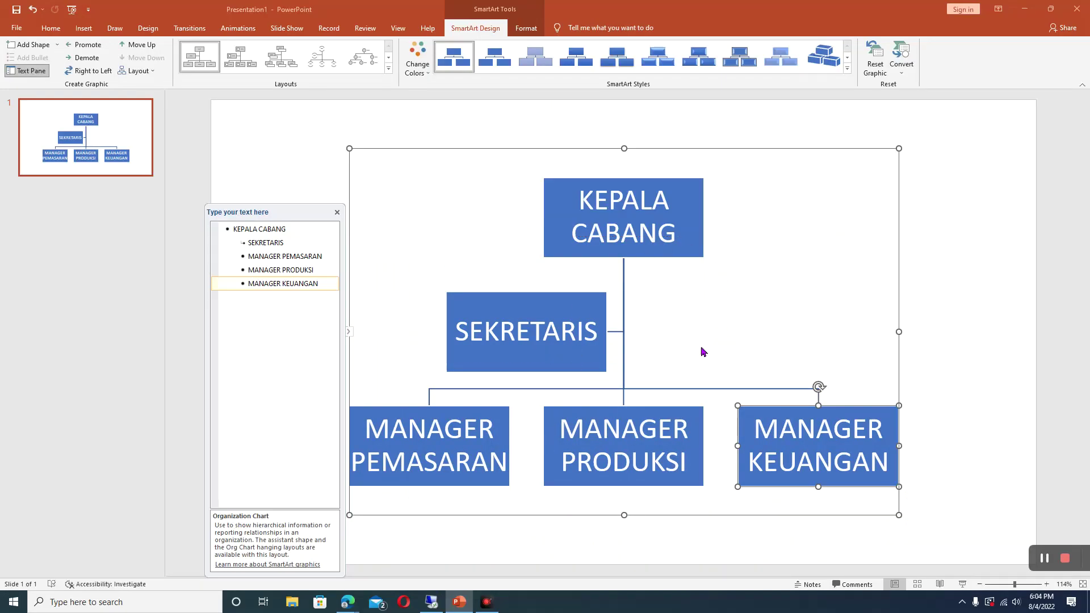
pyautogui.moveTo(296, 215); pyautogui.dragTo(283, 166)
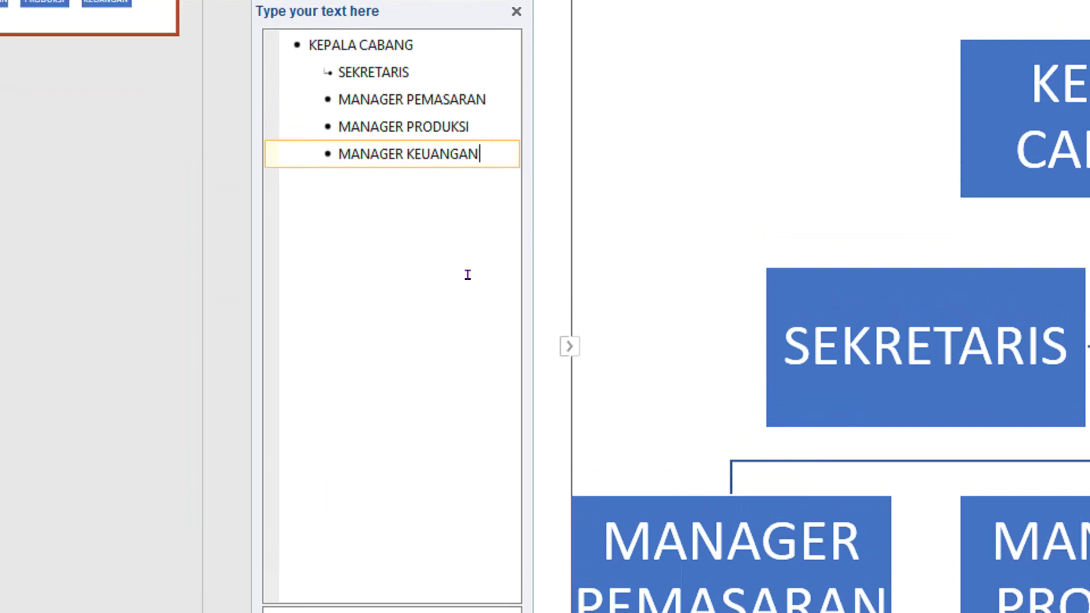
pyautogui.press('Return')
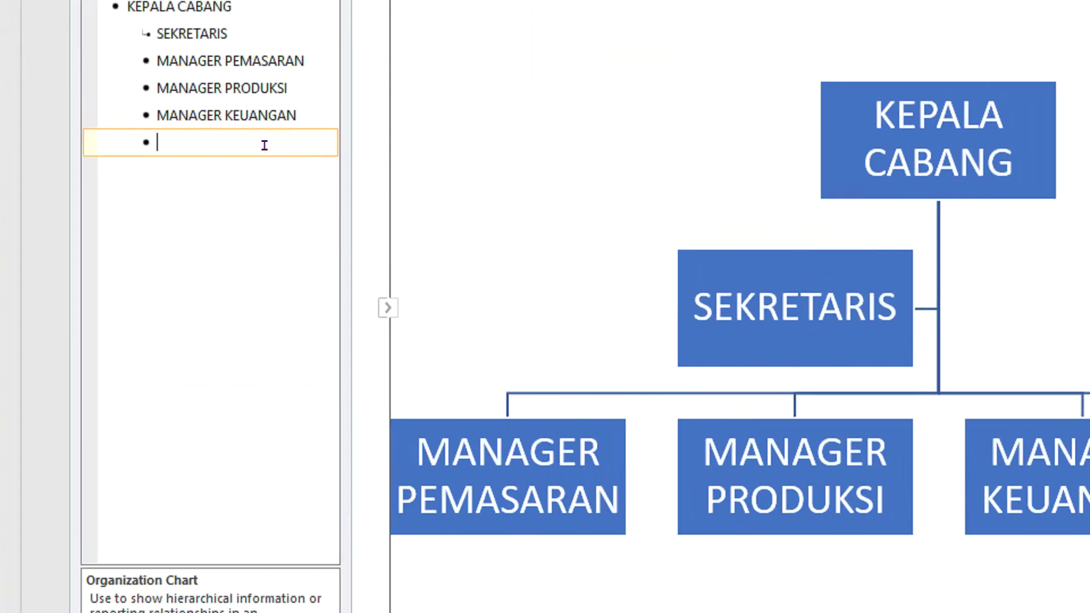
# Type MANAGER HRD into the new fourth manager bullet
pyautogui.write('MANAGER ')
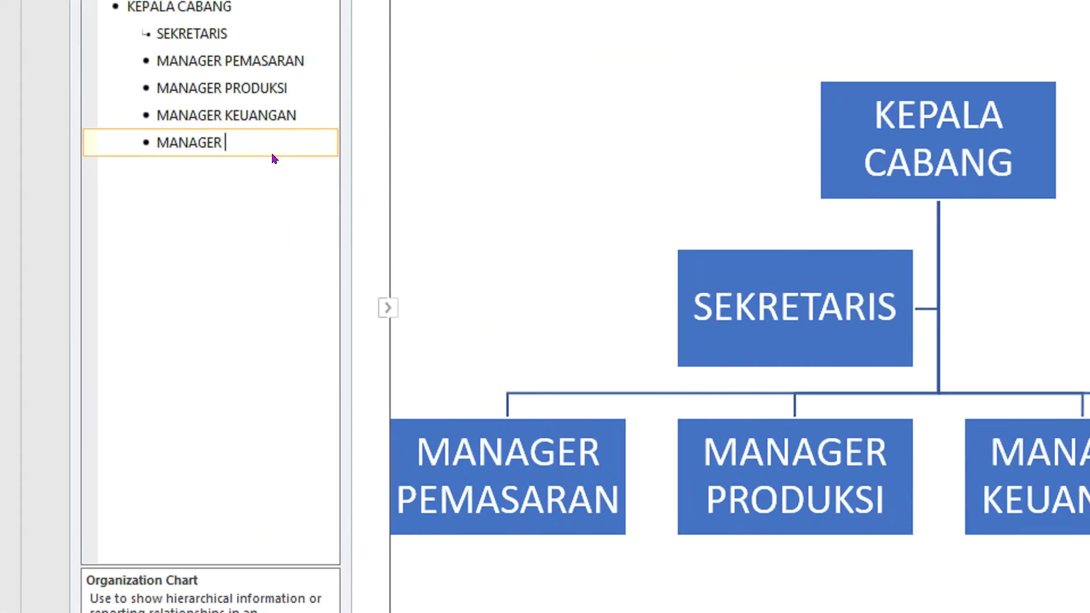
pyautogui.write('HR')
pyautogui.write('D')
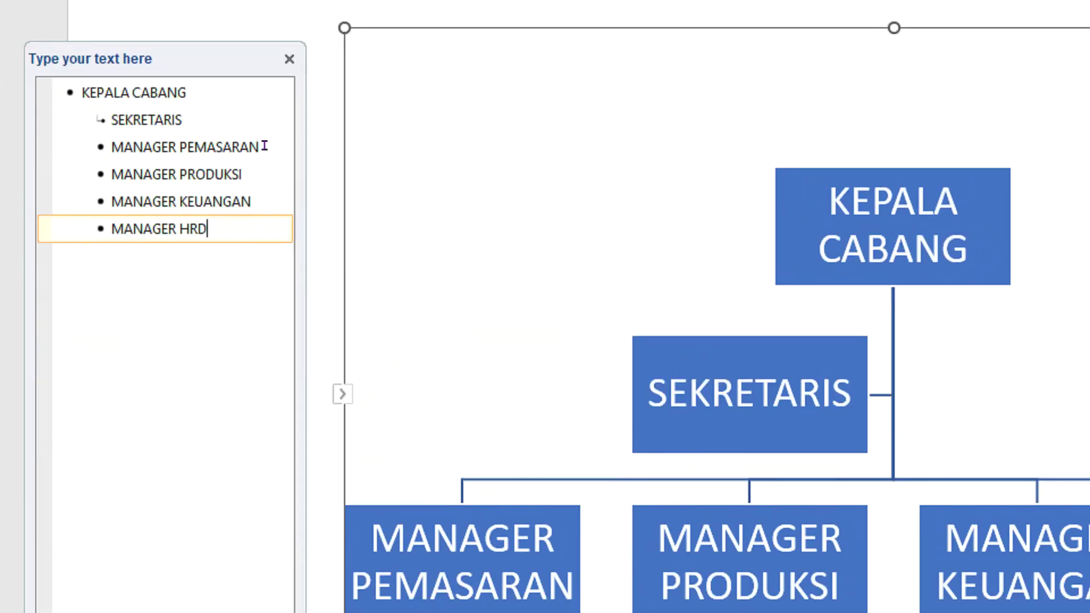
# Add two indented Staf entries under MANAGER PEMASARAN
pyautogui.click(253, 11)
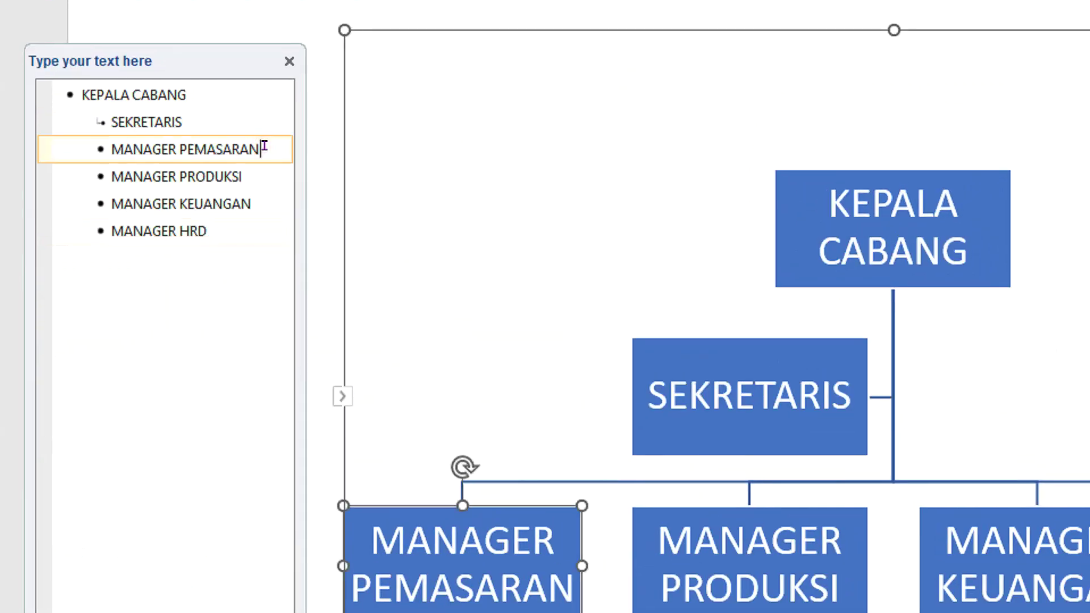
pyautogui.press('Return')
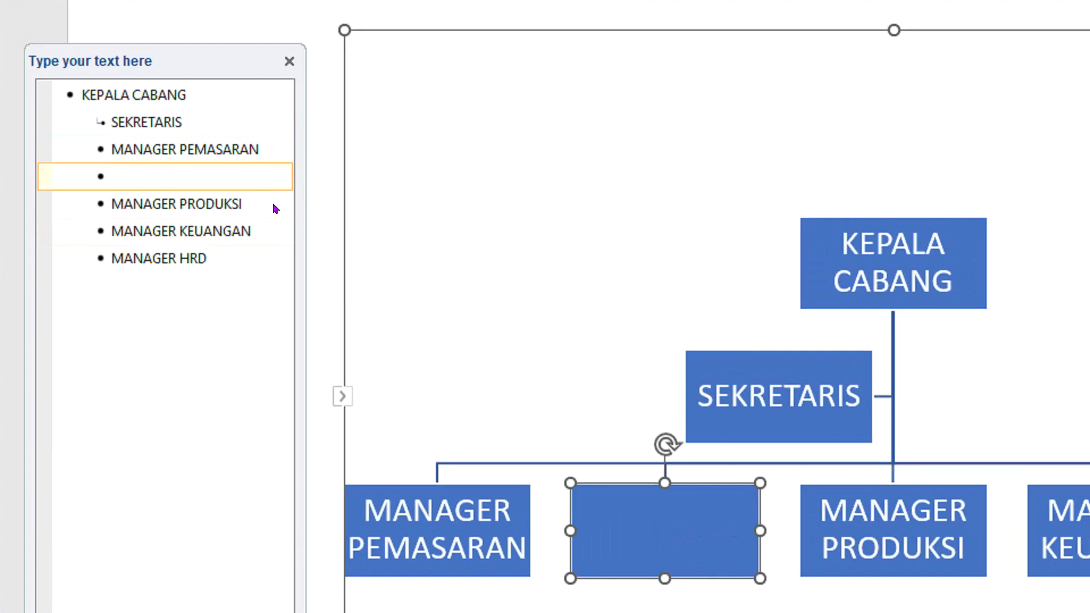
pyautogui.press('Tab')
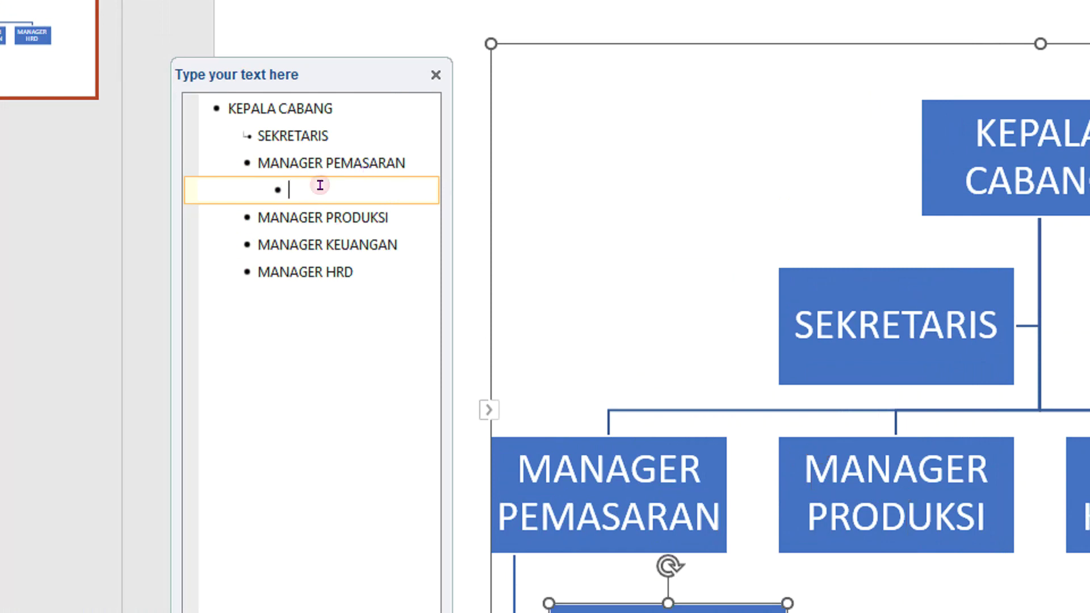
pyautogui.write('S')
pyautogui.write('taf')
pyautogui.press('Return')
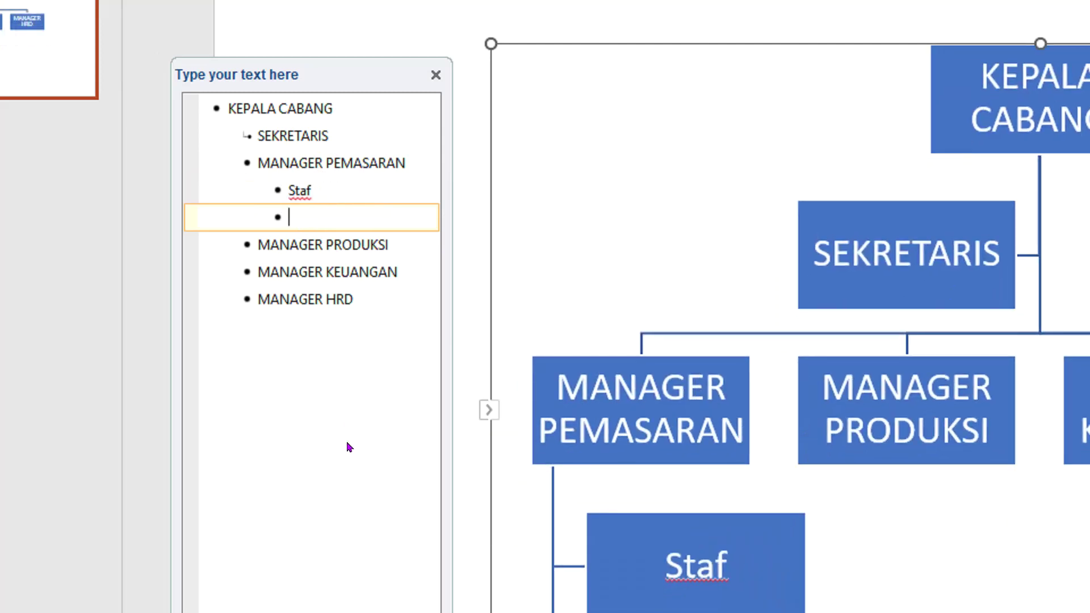
pyautogui.write('Staf')
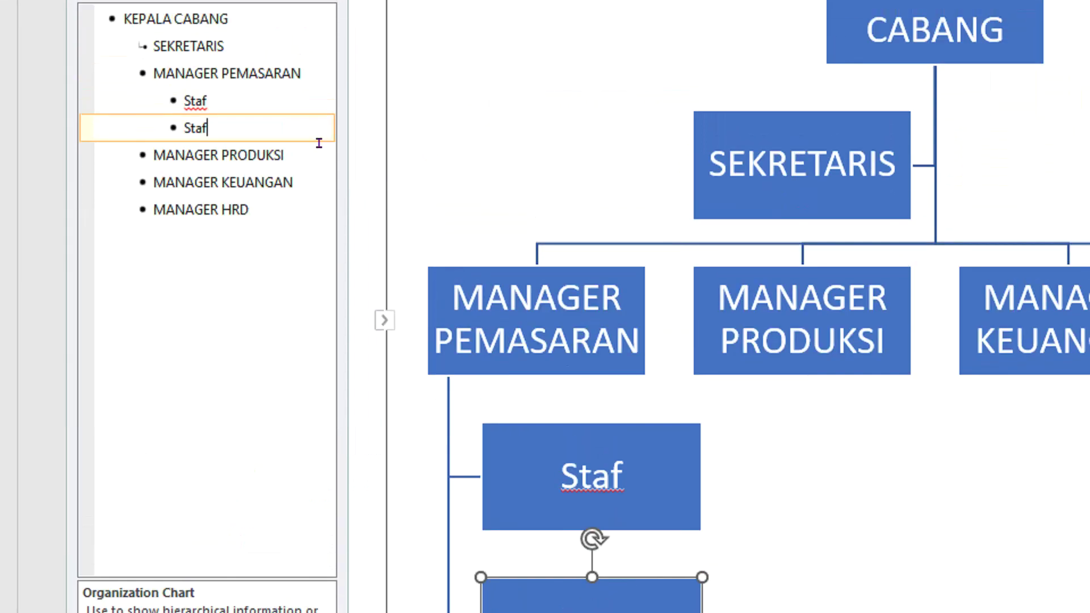
# Add two indented Staf entries under MANAGER PRODUKSI
pyautogui.click(289, 159)
pyautogui.press('Return')
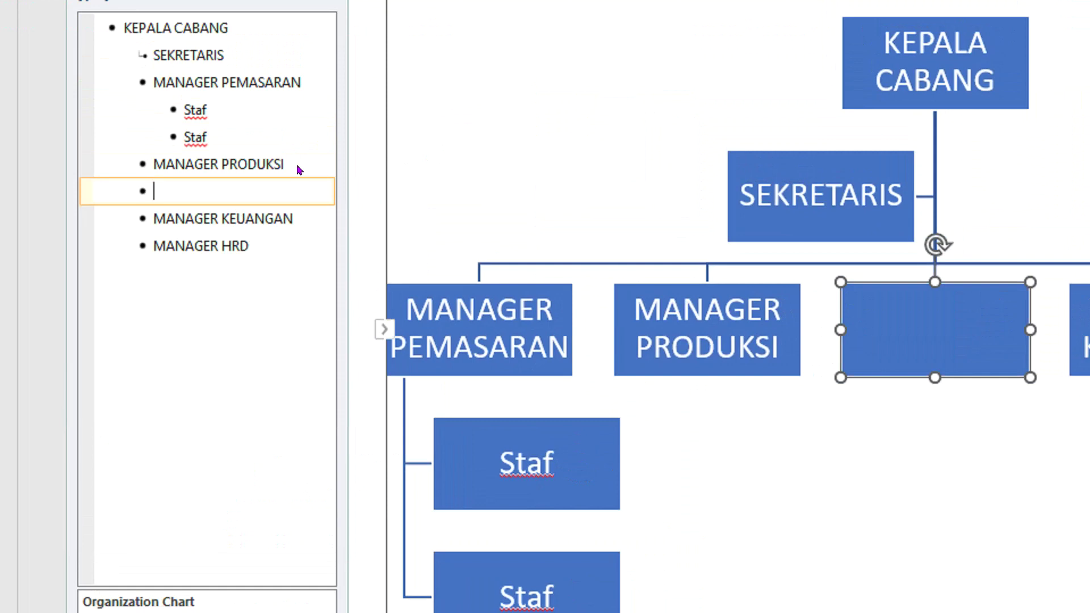
pyautogui.press('Tab')
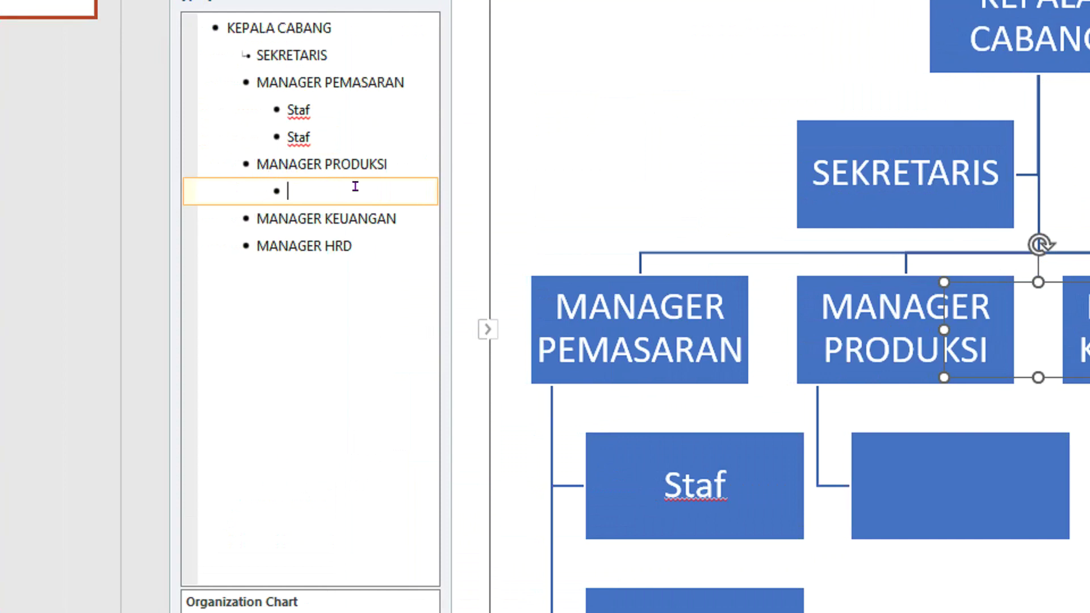
pyautogui.write('Staf')
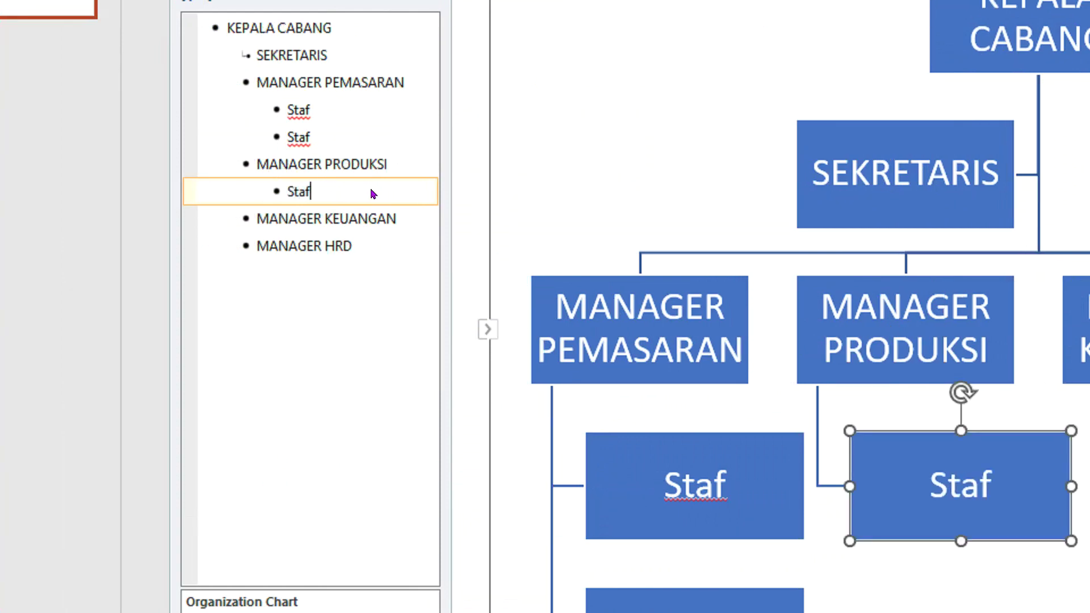
pyautogui.press('Return')
pyautogui.write('taf')
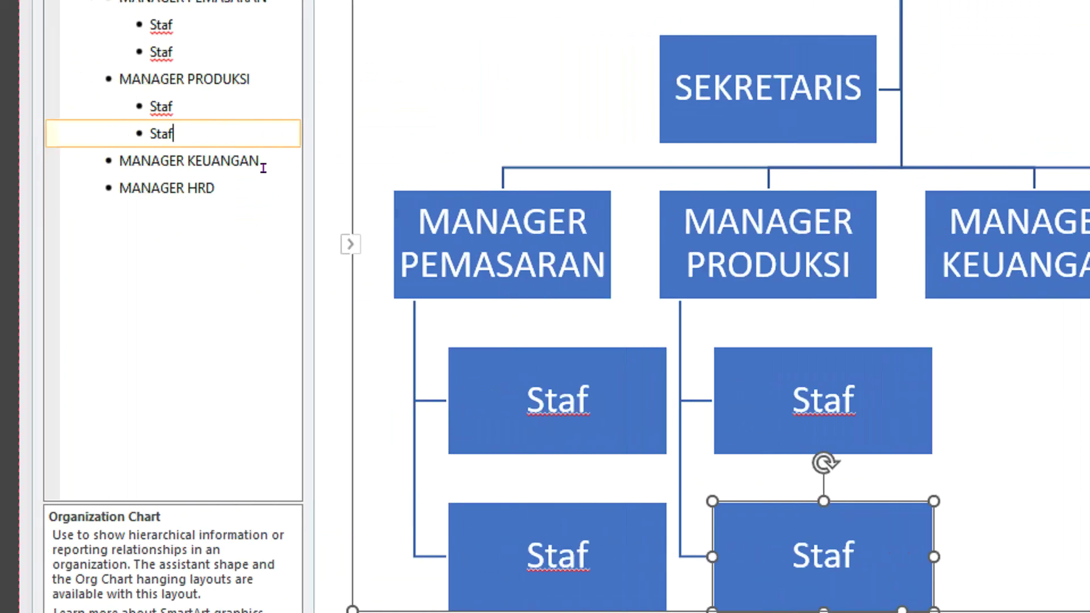
# Add two indented Staf entries under MANAGER KEUANGAN
pyautogui.click(265, 160)
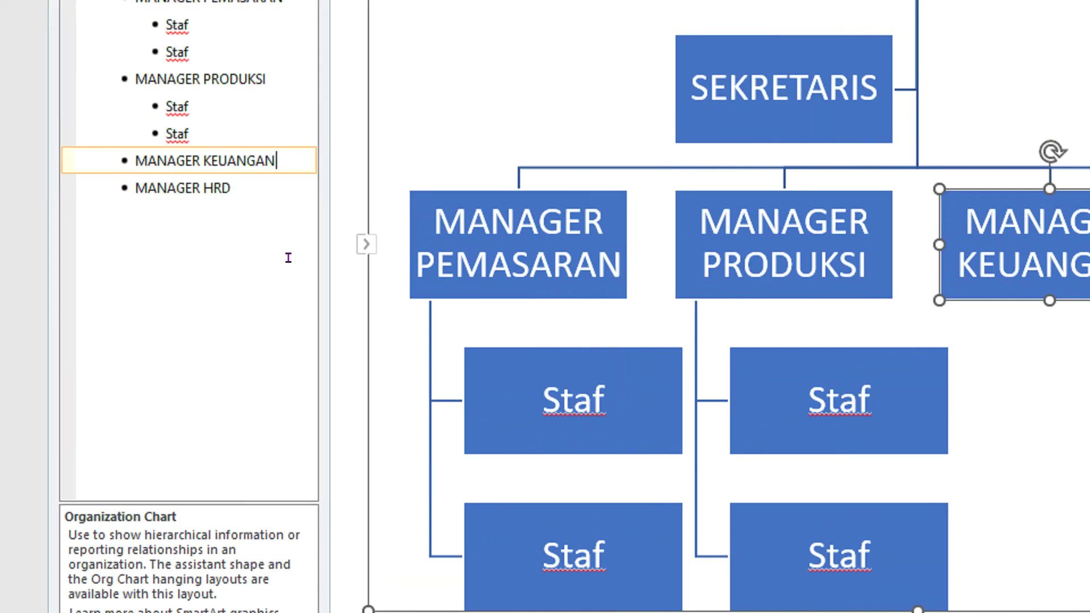
pyautogui.press('Return')
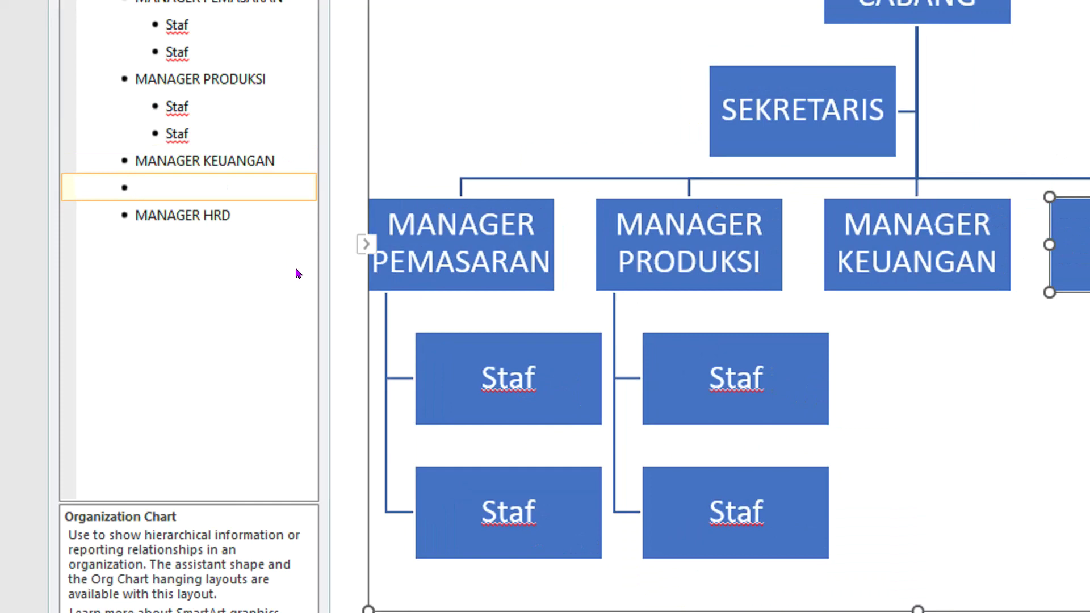
pyautogui.press('Tab')
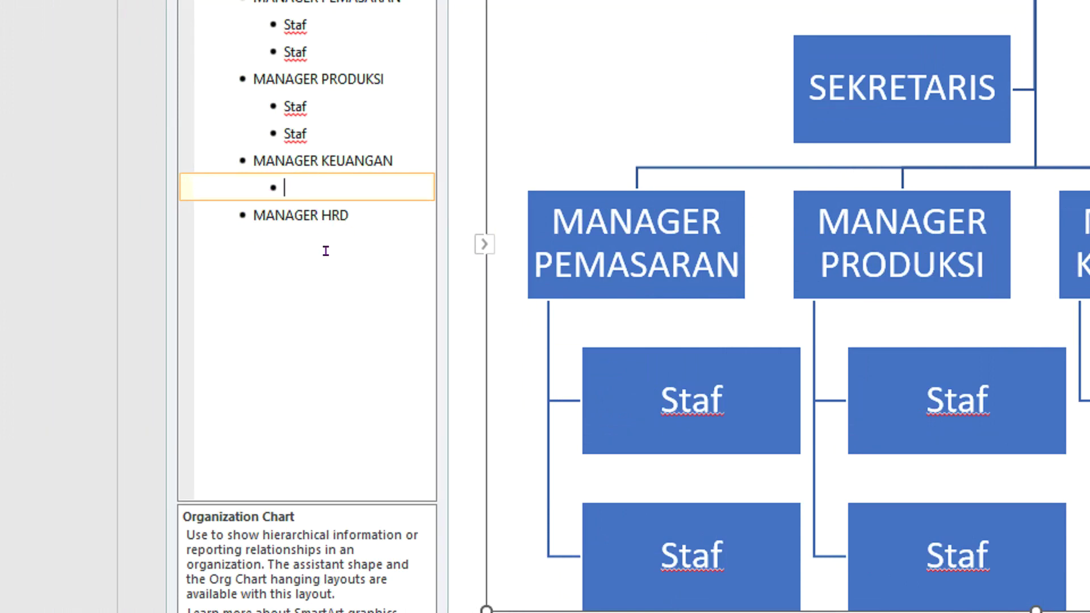
pyautogui.write('Staf')
pyautogui.press('Return')
pyautogui.write('Sta')
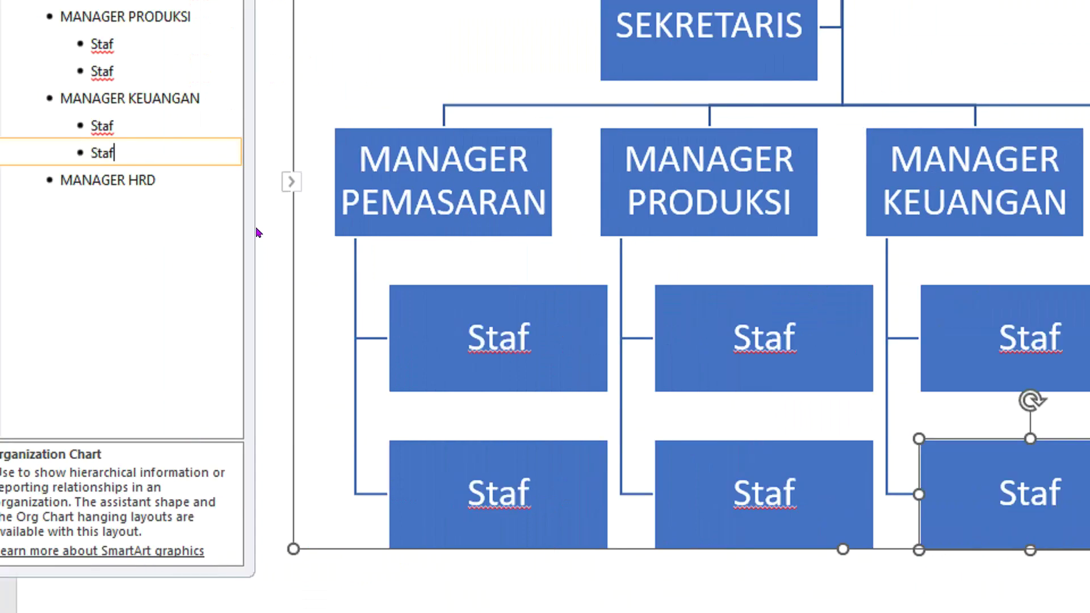
# Add one indented Staf entry under MANAGER HRD
pyautogui.click(197, 180)
pyautogui.press('Return')
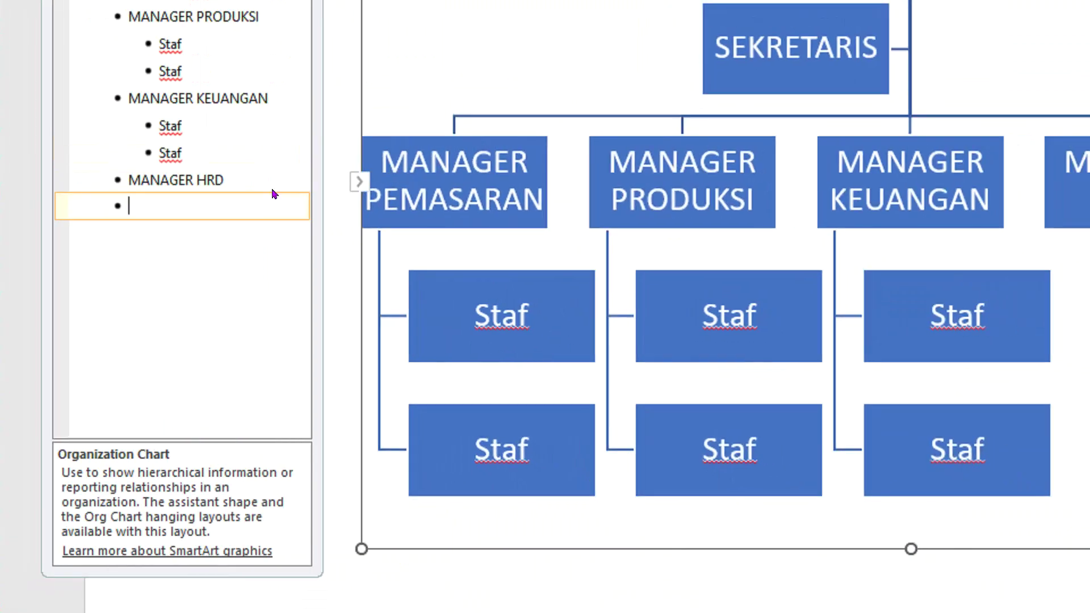
pyautogui.press('Tab')
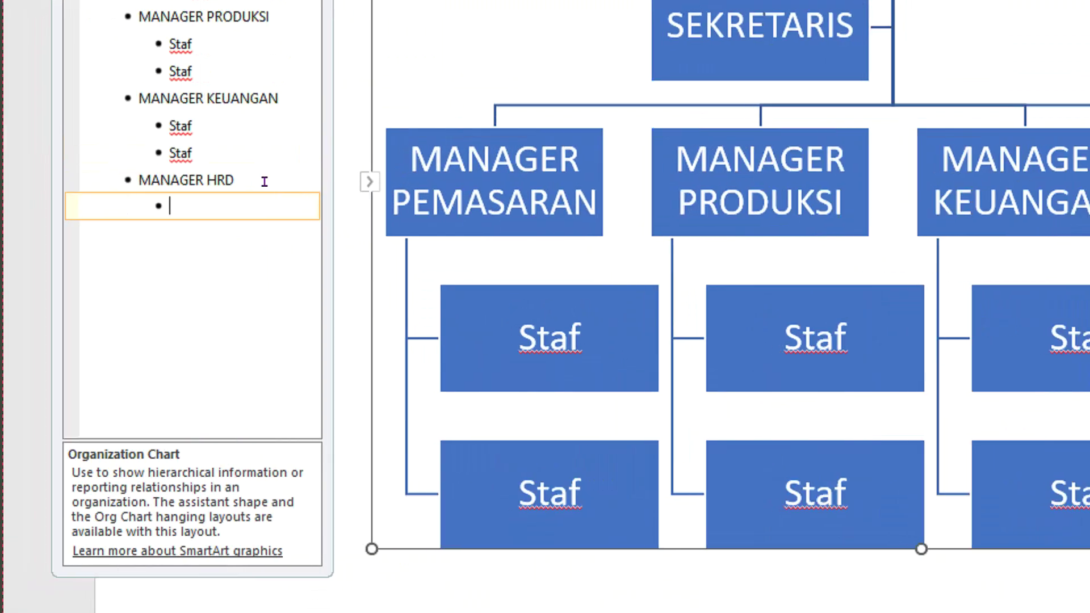
pyautogui.write('Staf')
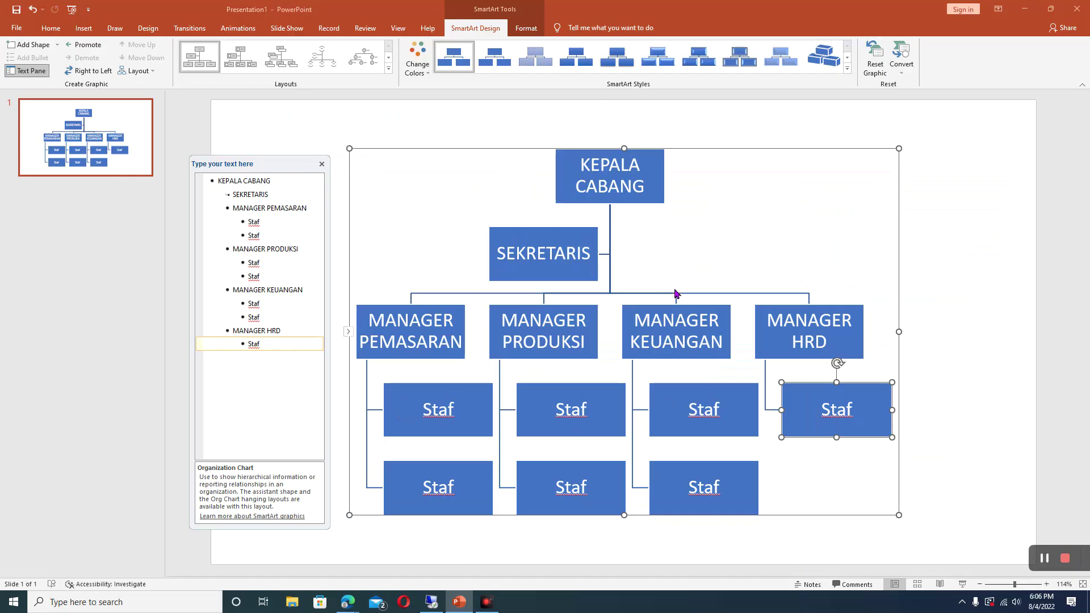
# Move the text pane left and drag the SmartArt frame's corner and top handles outward
pyautogui.moveTo(297, 165); pyautogui.dragTo(219, 153)
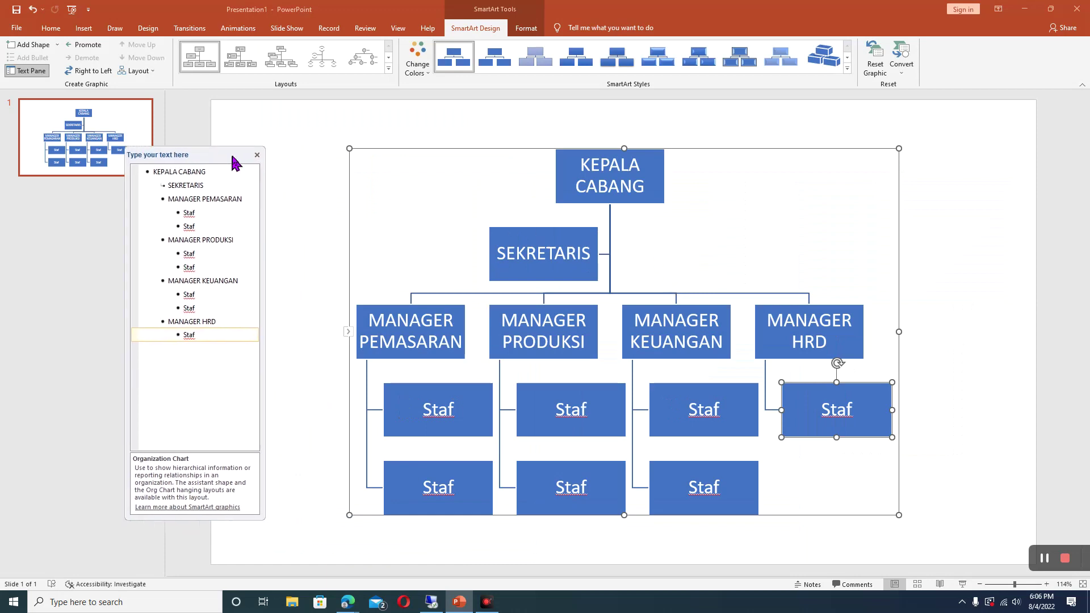
pyautogui.moveTo(348, 151); pyautogui.dragTo(289, 142)
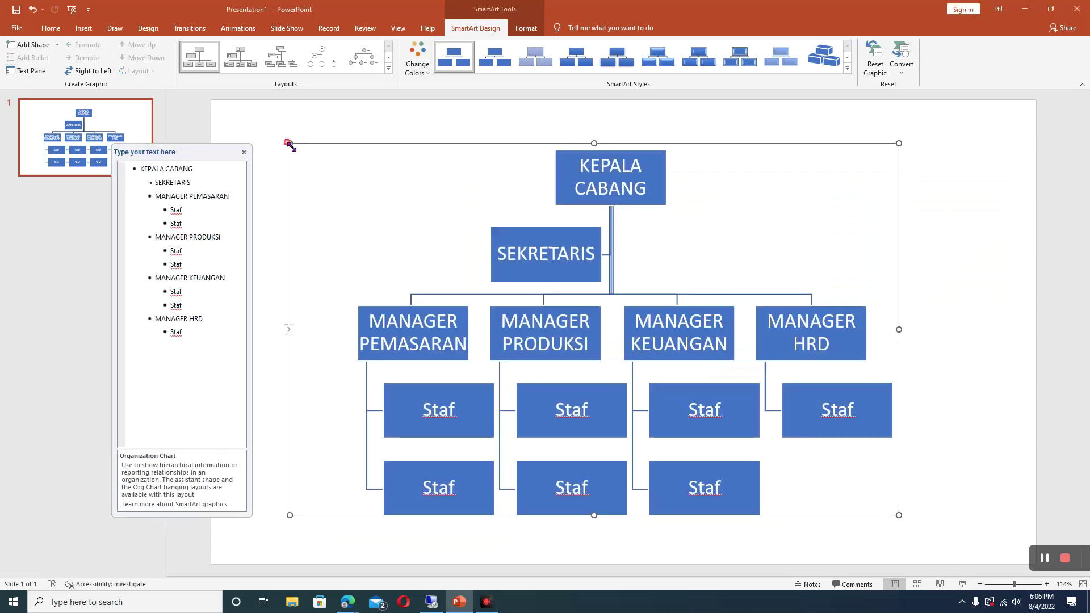
pyautogui.moveTo(898, 515); pyautogui.dragTo(975, 531)
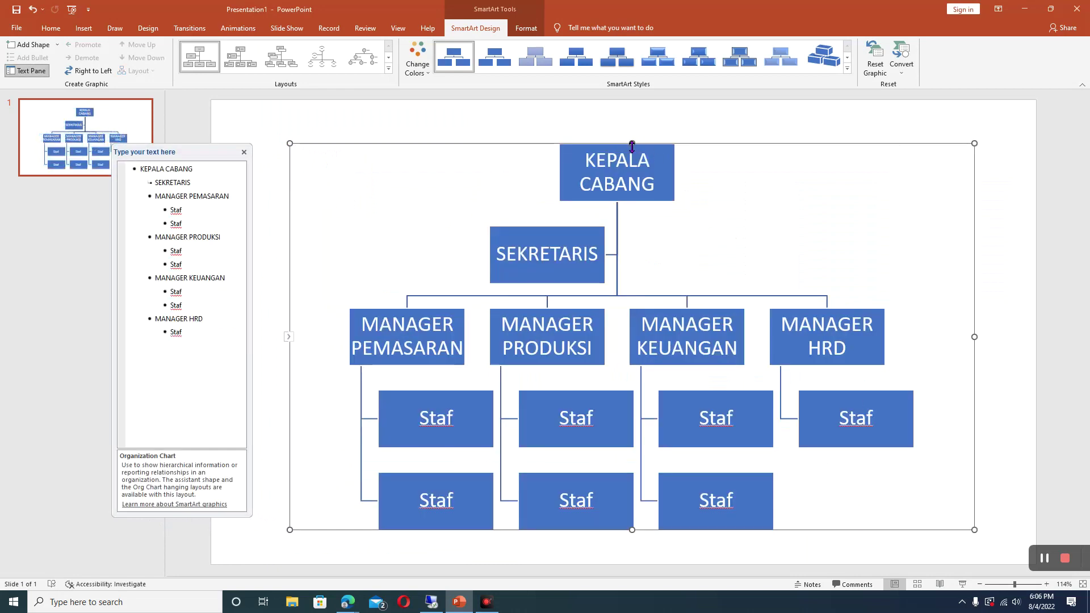
pyautogui.moveTo(632, 144); pyautogui.dragTo(633, 125)
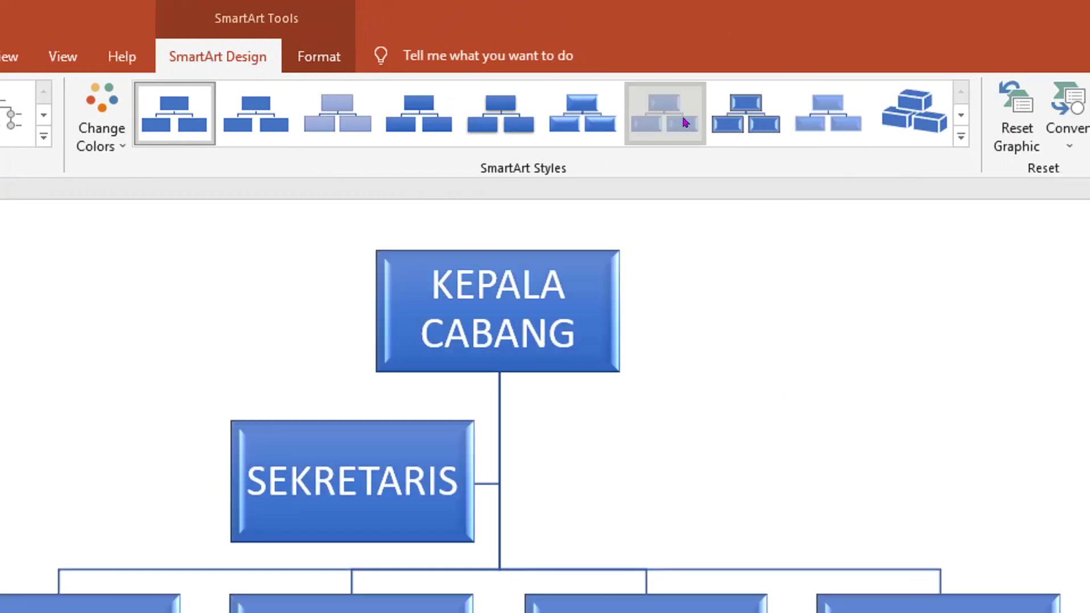
# Try several blue SmartArt styles, then apply Brick Scene from the 3-D styles
pyautogui.click(658, 142)
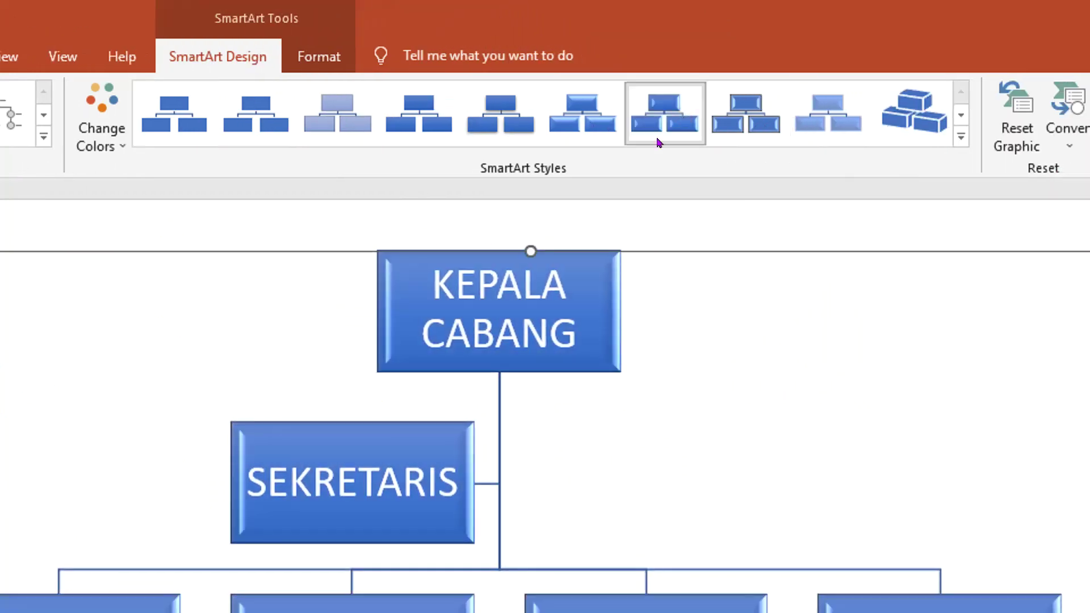
pyautogui.click(320, 118)
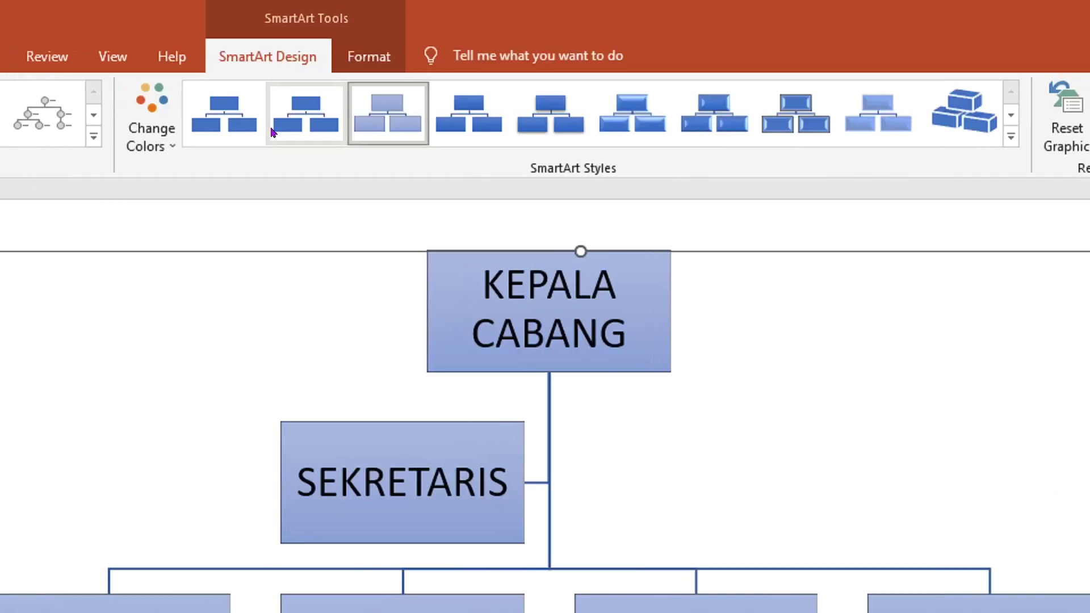
pyautogui.click(542, 114)
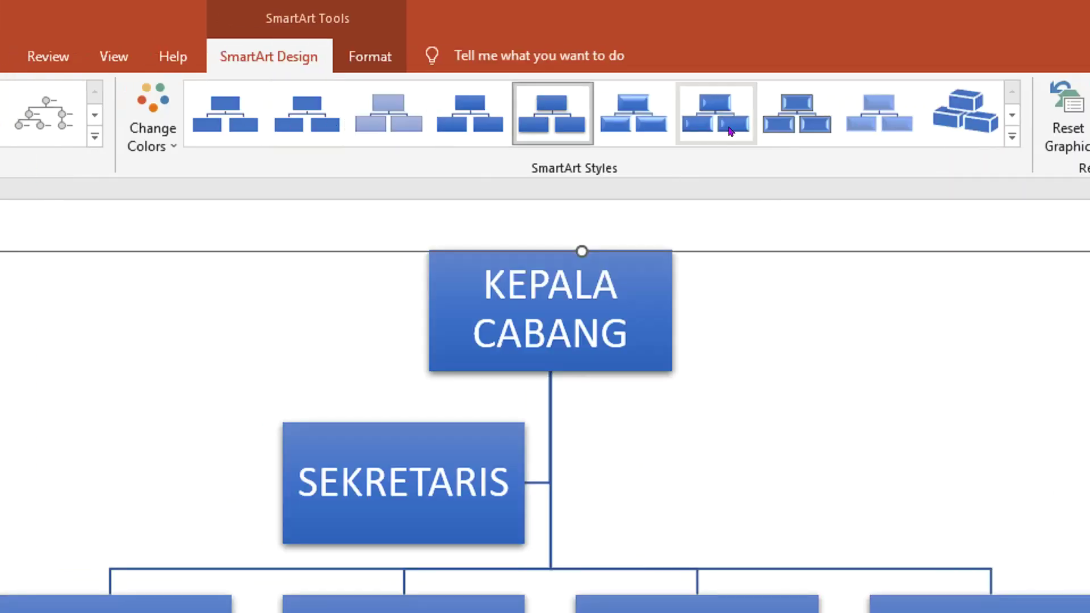
pyautogui.click(965, 111)
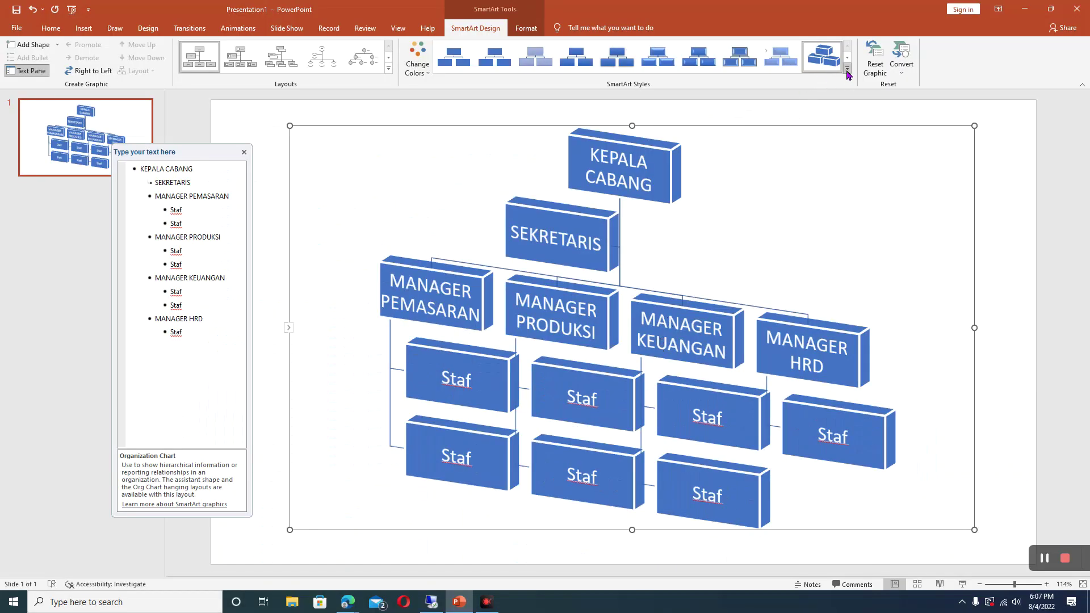
pyautogui.click(847, 68)
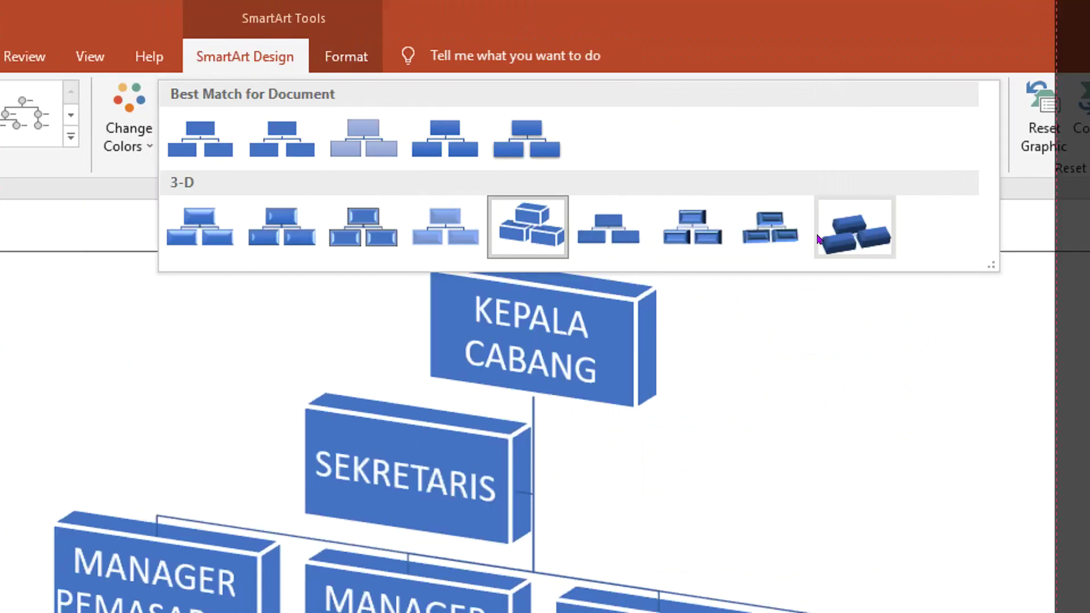
pyautogui.click(891, 234)
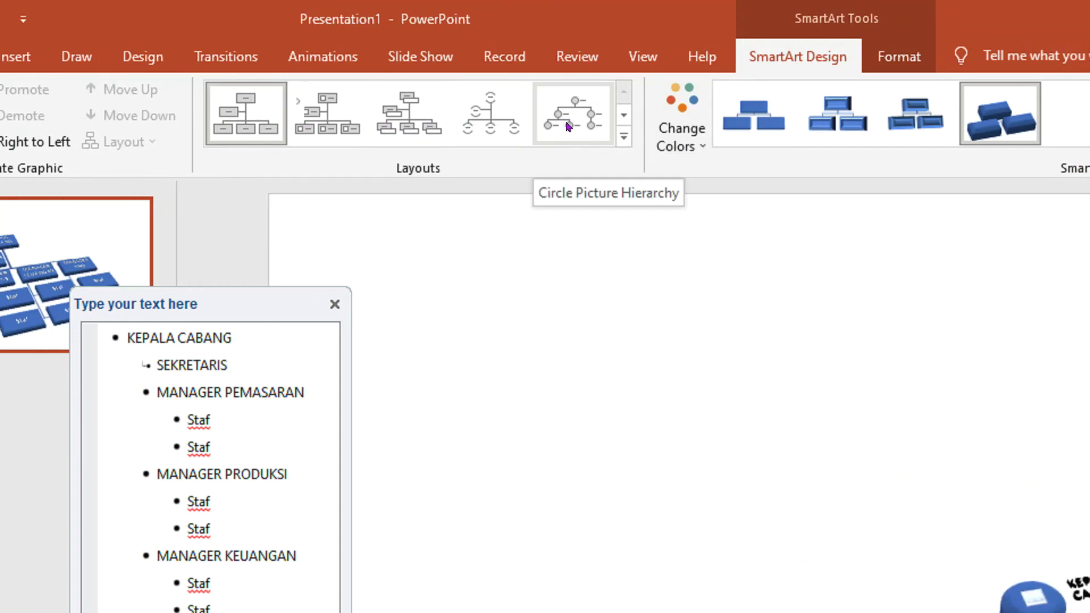
# Switch to the Half Circle Organization Chart layout and apply the third, flat SmartArt style
pyautogui.click(622, 138)
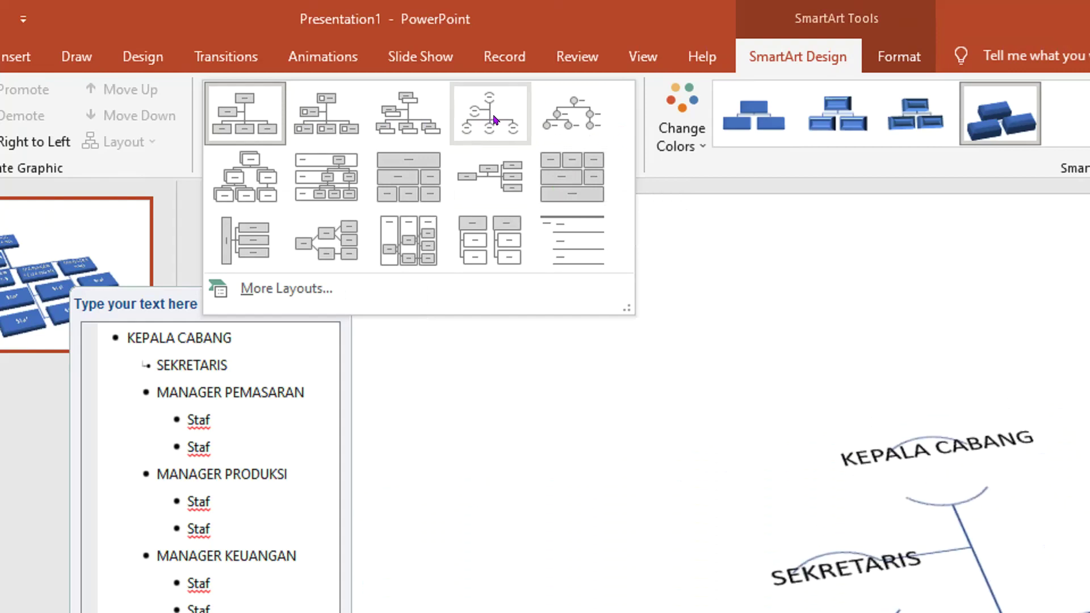
pyautogui.click(494, 119)
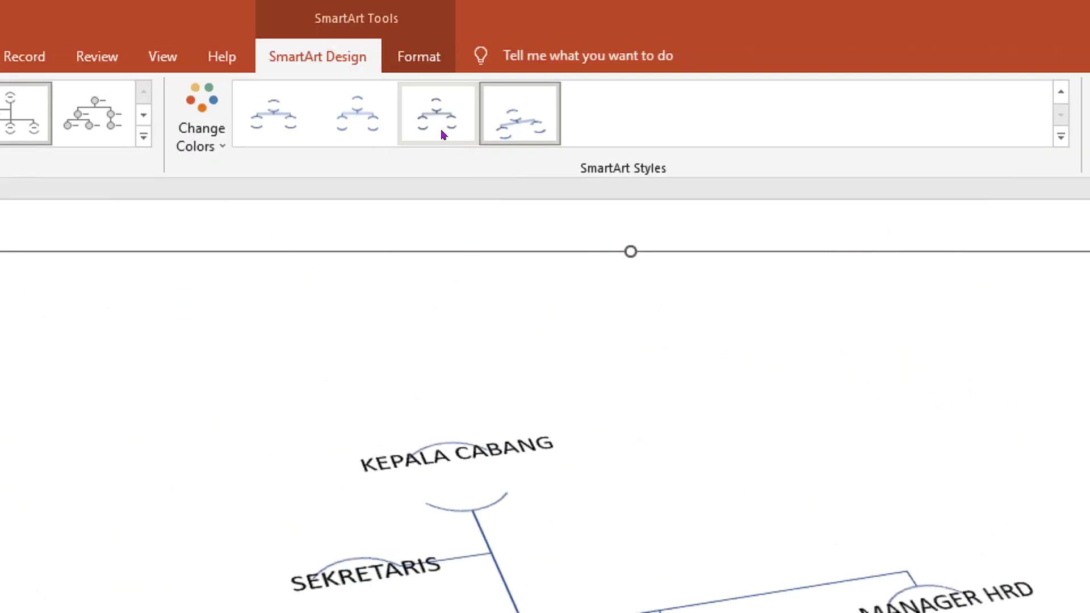
pyautogui.click(442, 122)
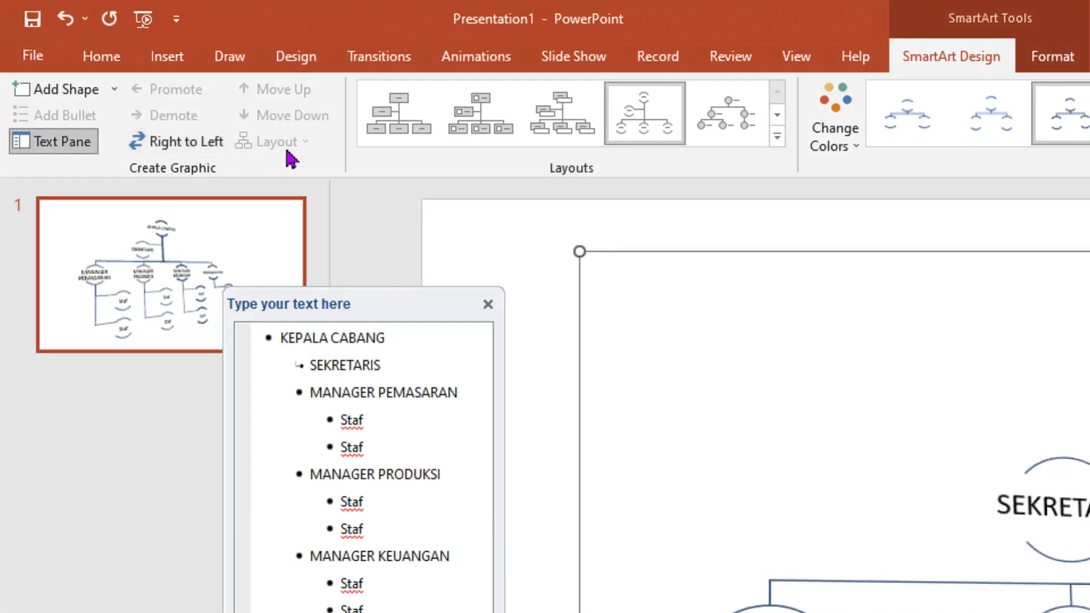
# Switch the org chart to the Horizontal Labeled Hierarchy layout, branching right from KEPALA CABANG
pyautogui.click(777, 137)
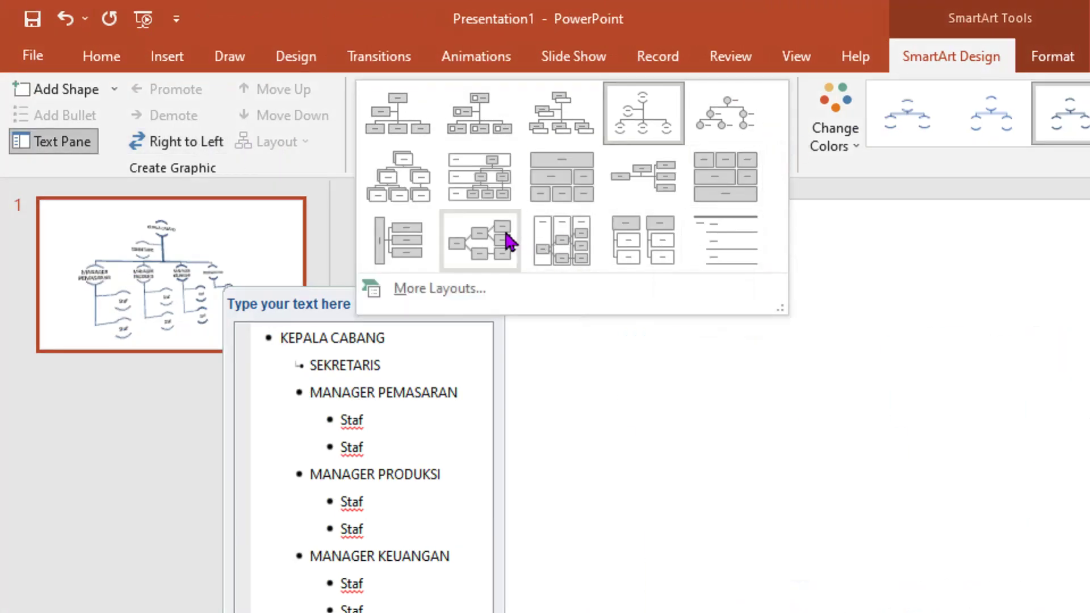
pyautogui.click(558, 243)
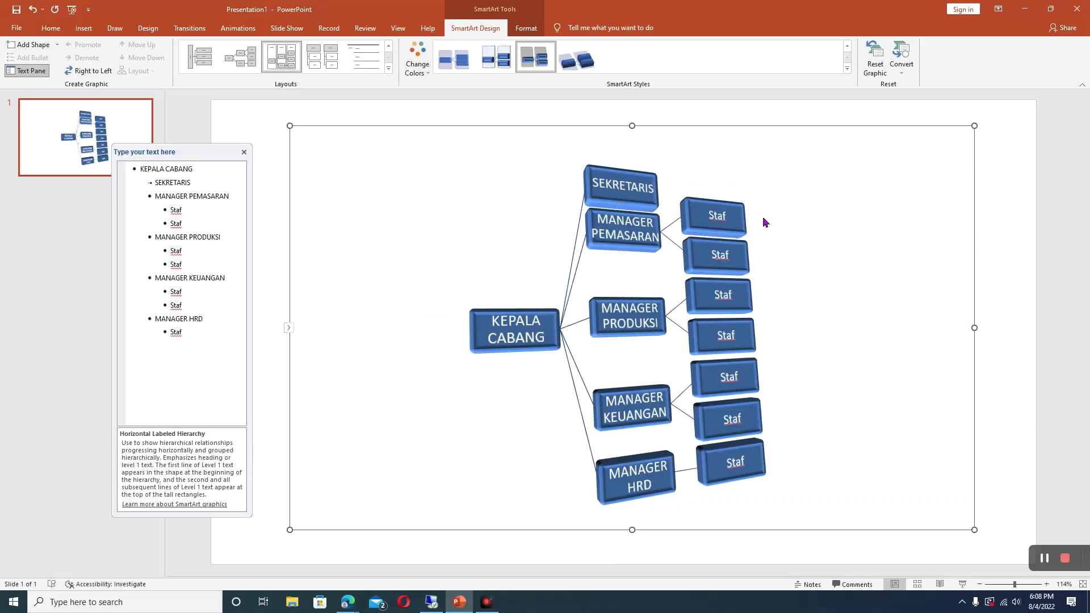
pyautogui.click(781, 209)
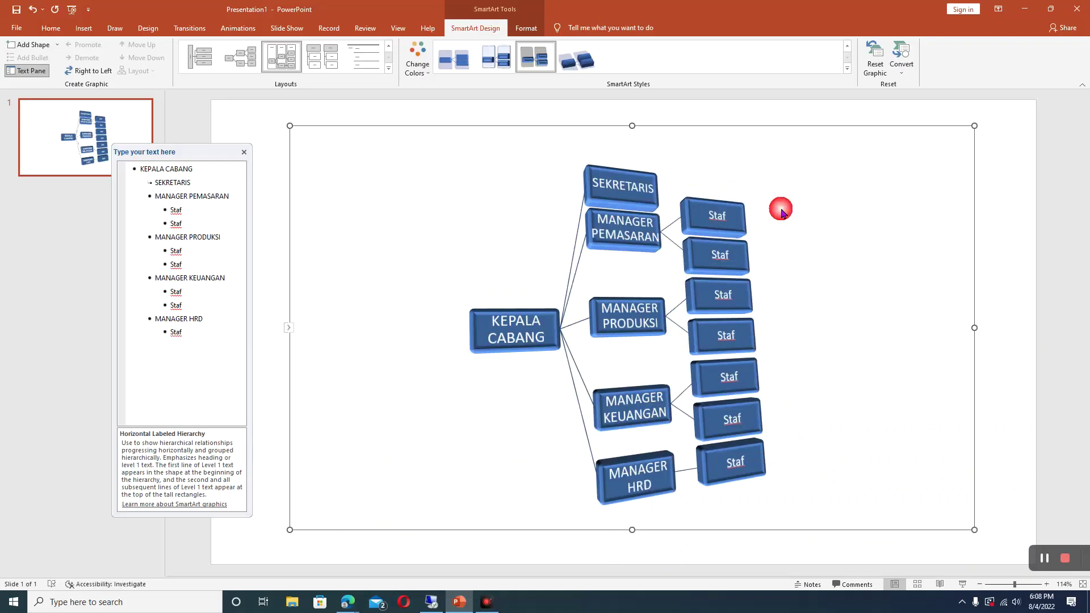